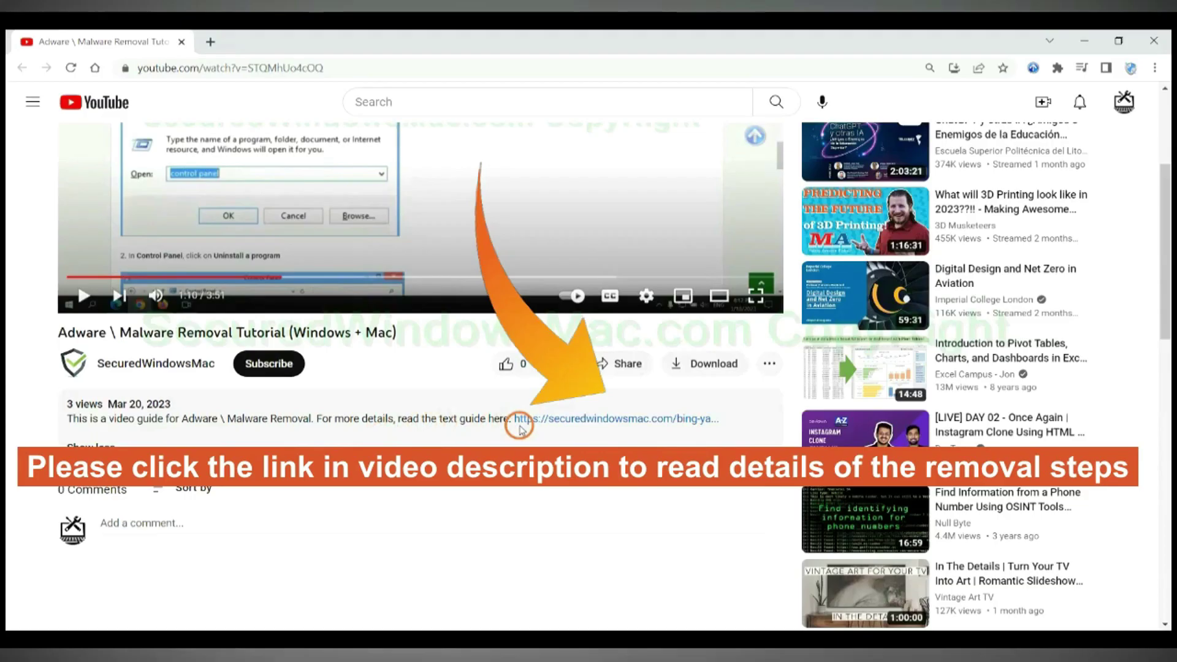
- Open the securedwindowsmac.com removal guide from the YouTube video description in a new tab
click(561, 421)
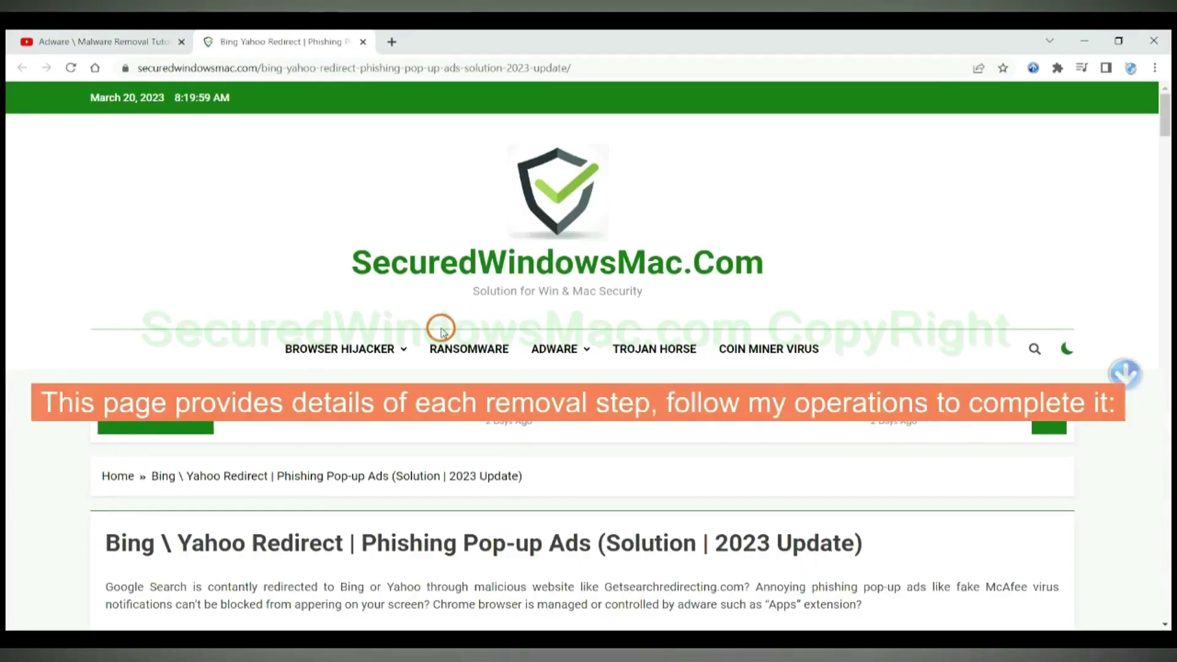
- Scroll the guide down to the Instant Automatic Removal section with the SpyHunter Windows and Mac downloads
scroll(833, 278, down, 20)
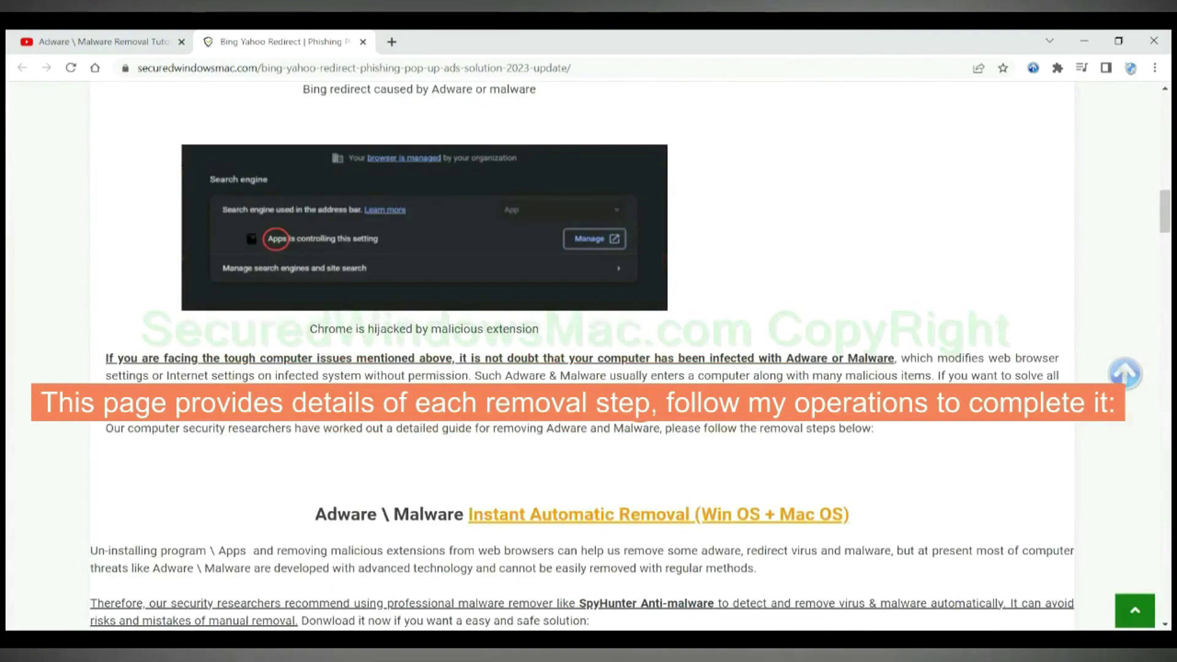
scroll(638, 407, down, 5)
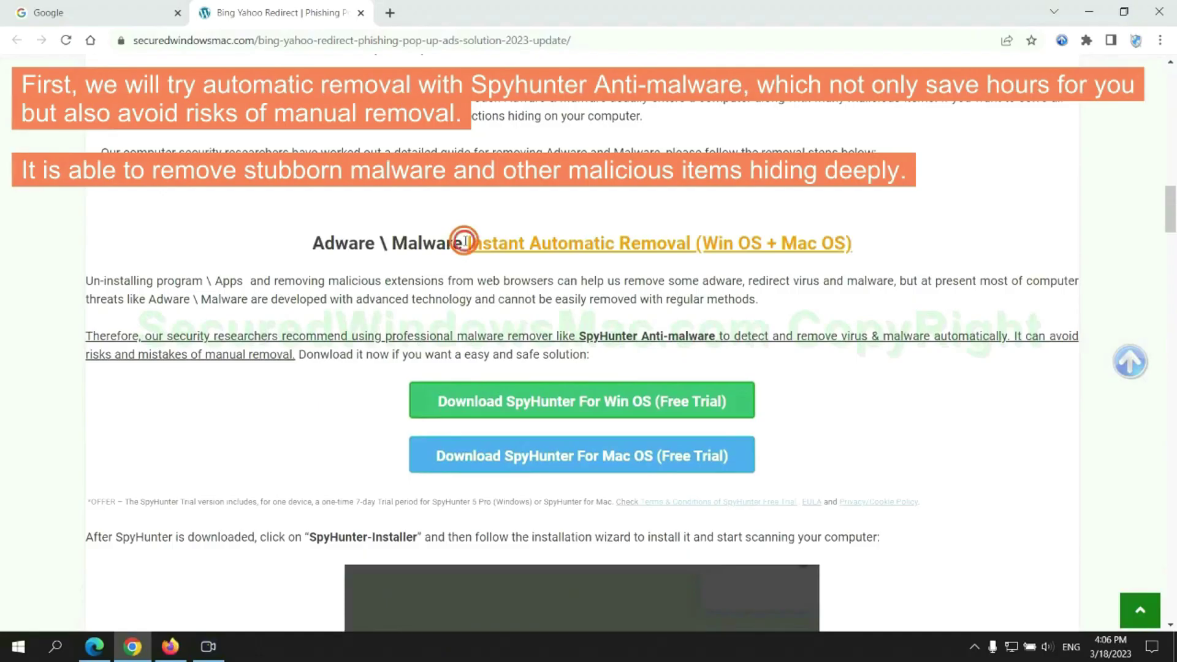
drag(464, 240, 680, 241)
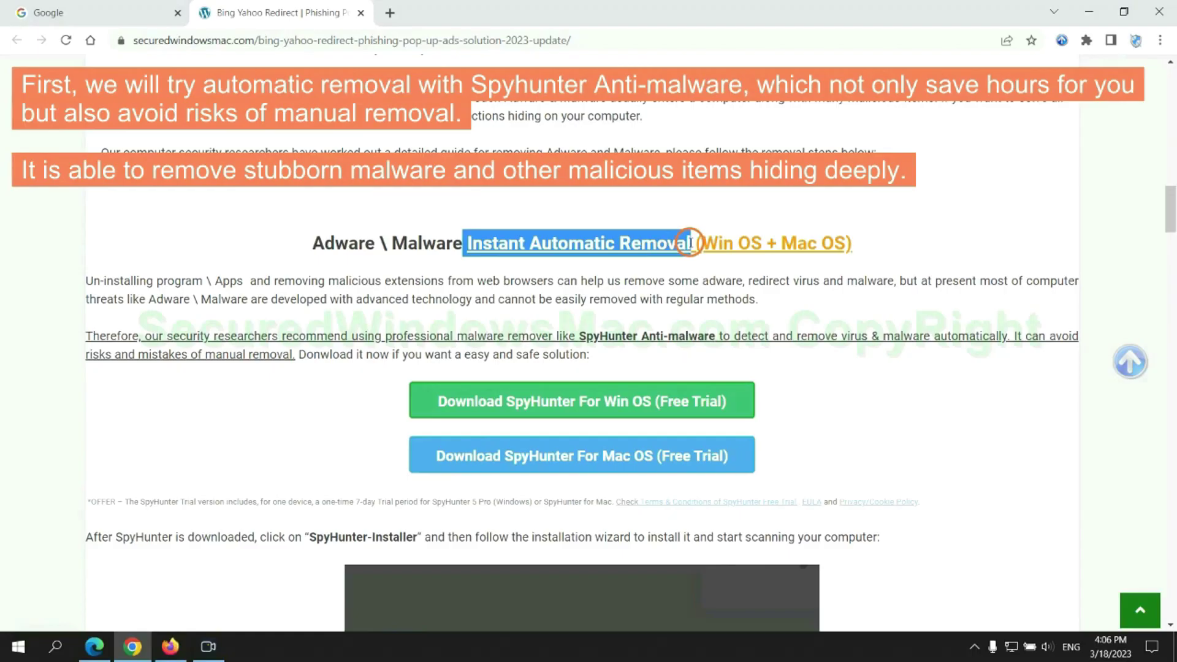
click(587, 202)
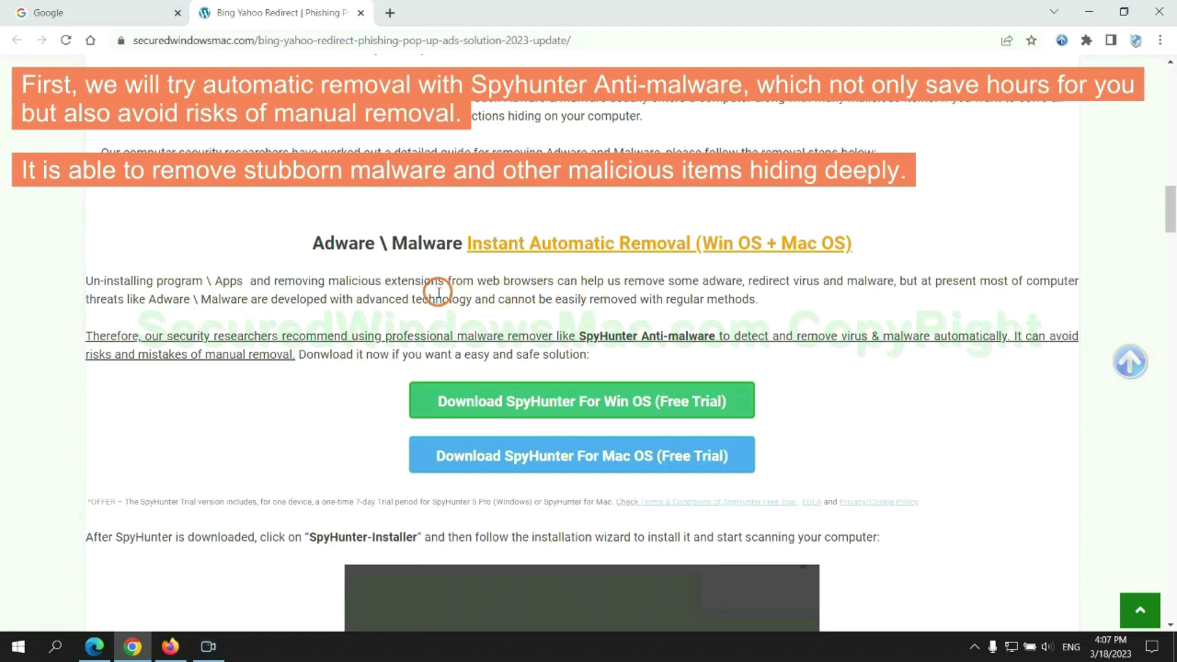
scroll(584, 339, down, 1)
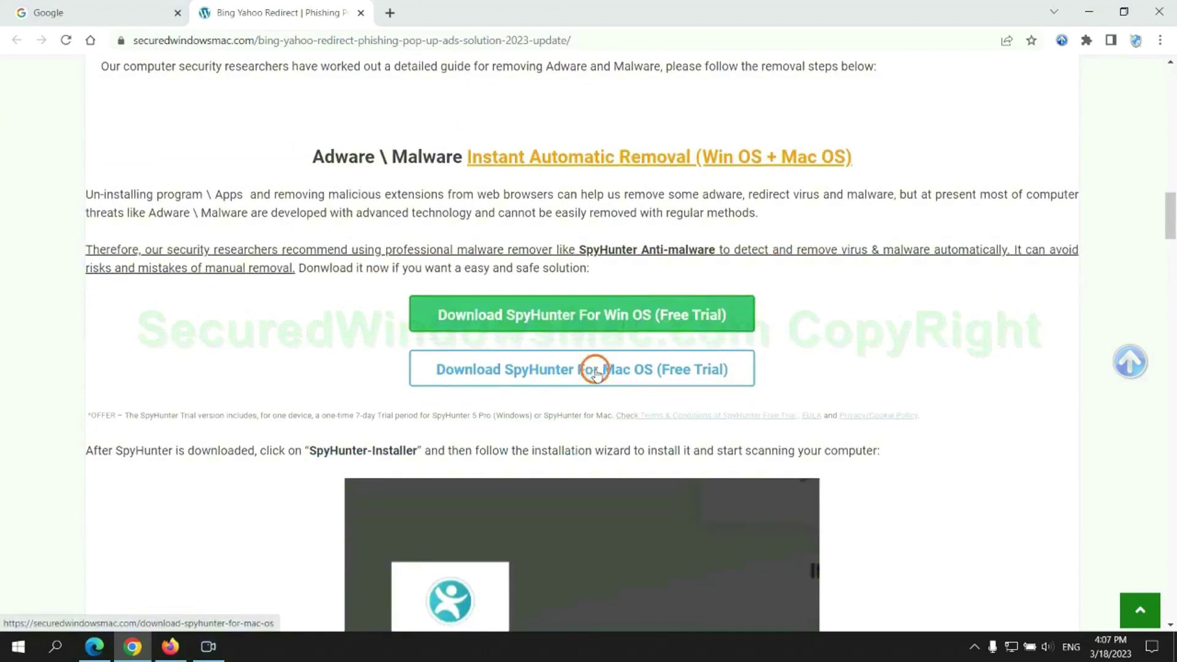
- Keep the flagged SpyHunter-Installer.exe download and run it from the download bar
scroll(593, 368, down, 1)
scroll(582, 356, down, 1)
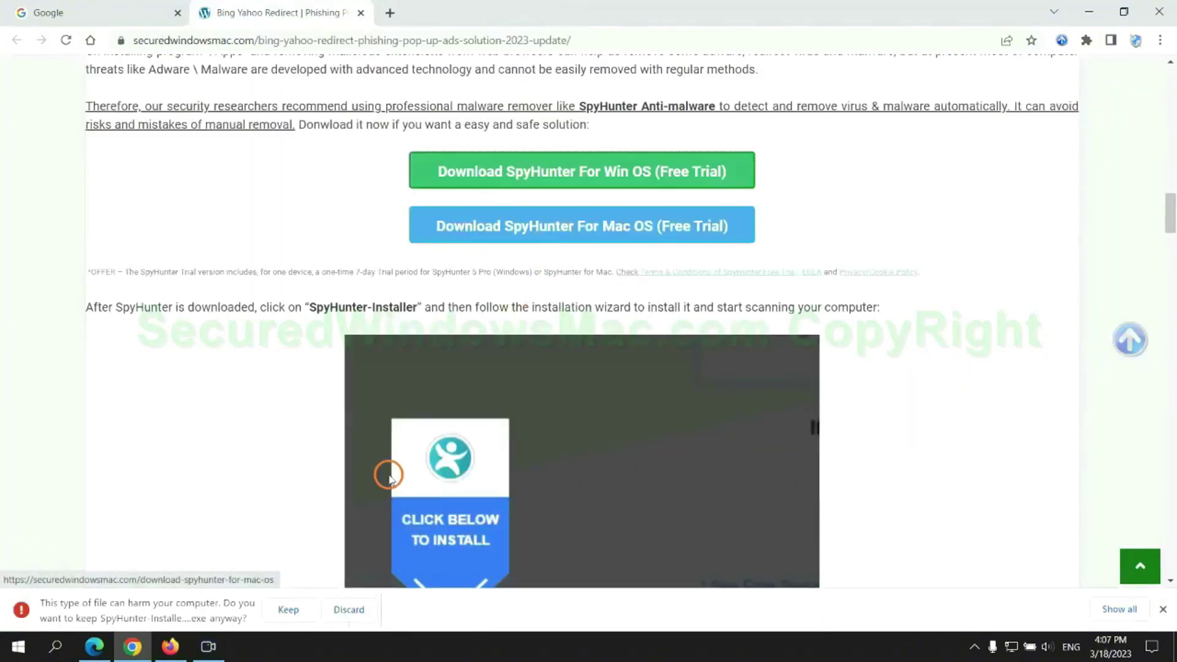
click(282, 609)
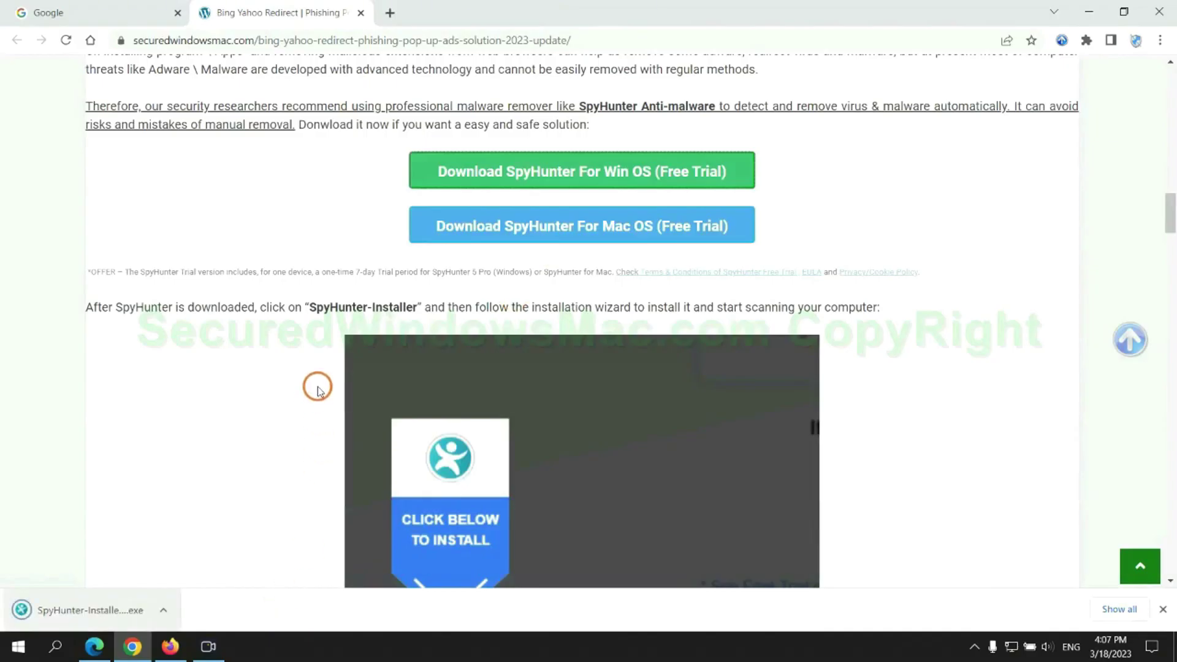
click(113, 611)
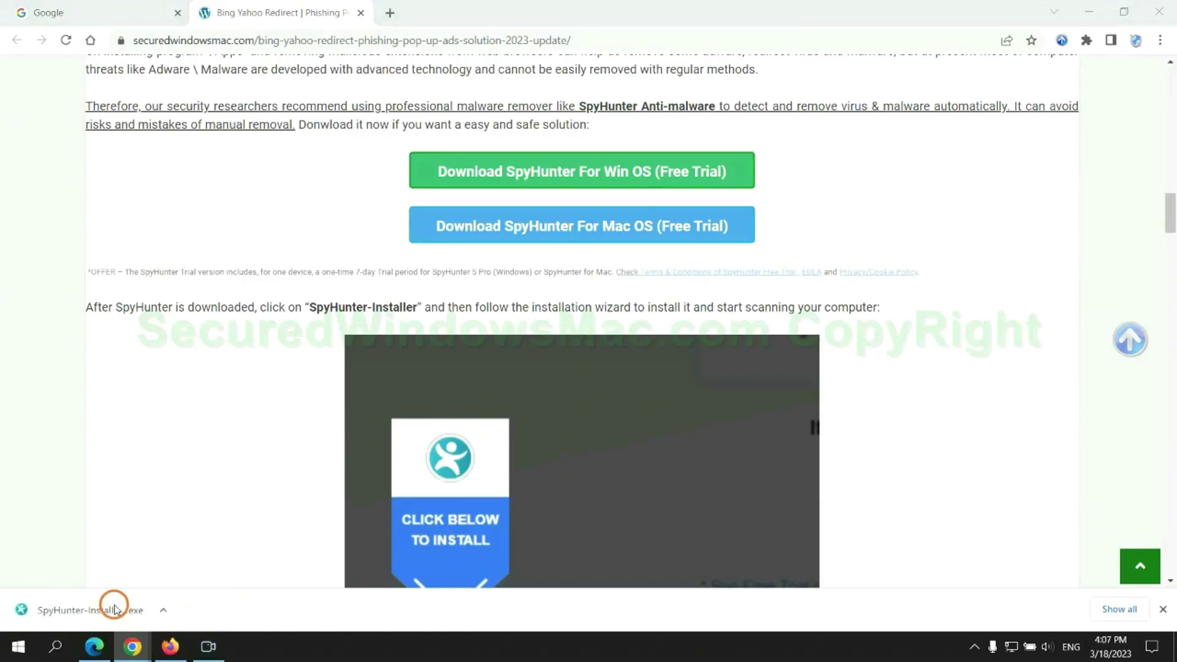
scroll(572, 266, down, 3)
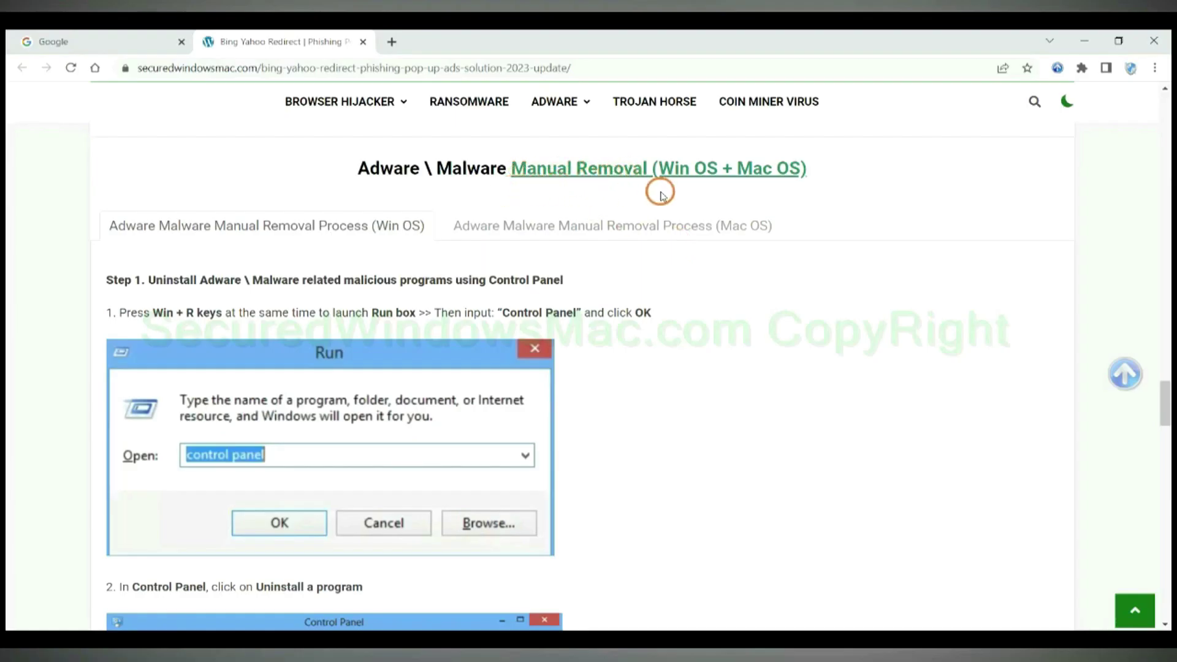
- View the Mac OS instructions, then return to Win OS and scroll to Step 1's Run box and Control Panel screenshots
drag(660, 168, 717, 168)
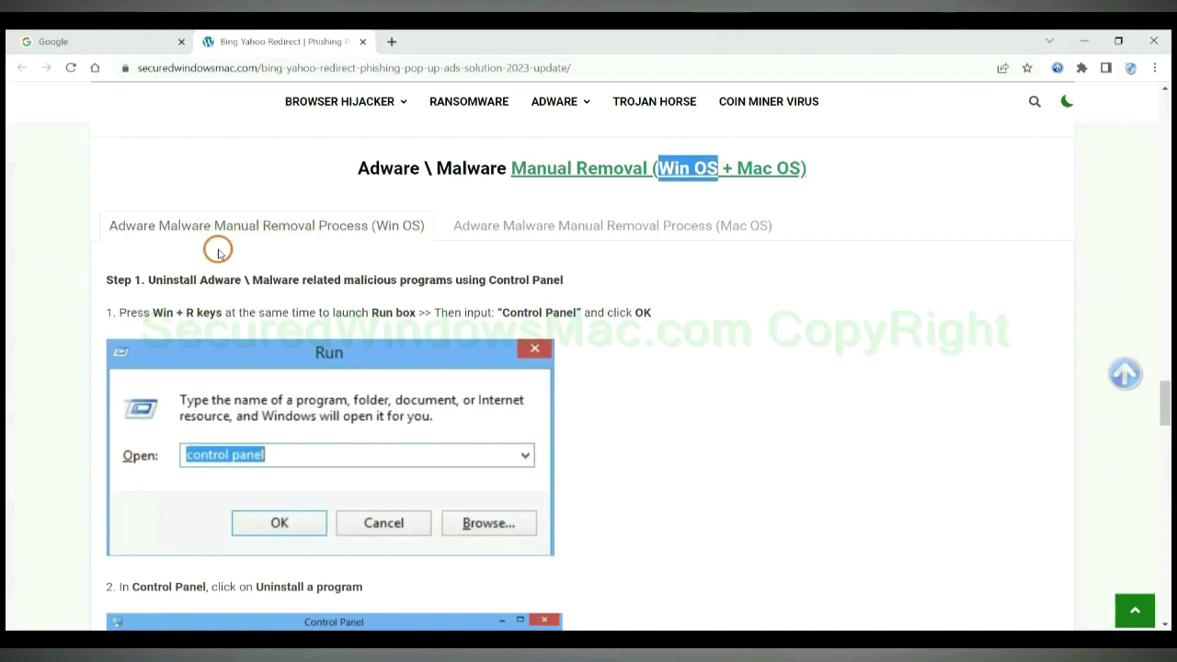
drag(738, 169, 789, 168)
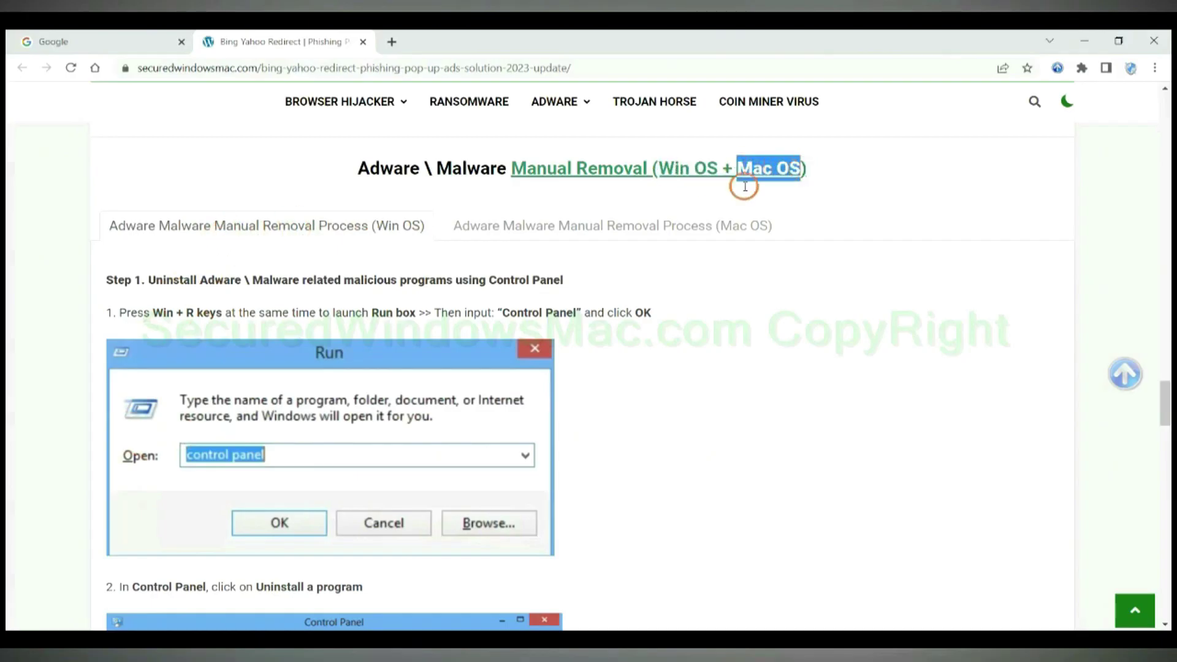
click(605, 225)
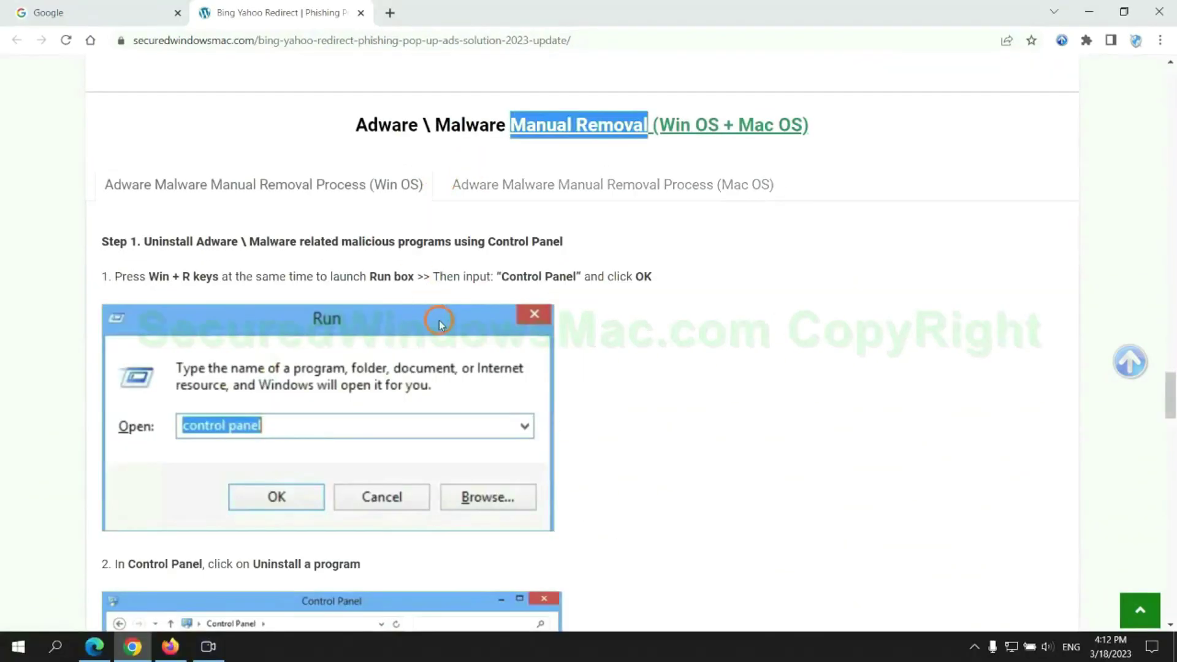
scroll(442, 353, up, 2)
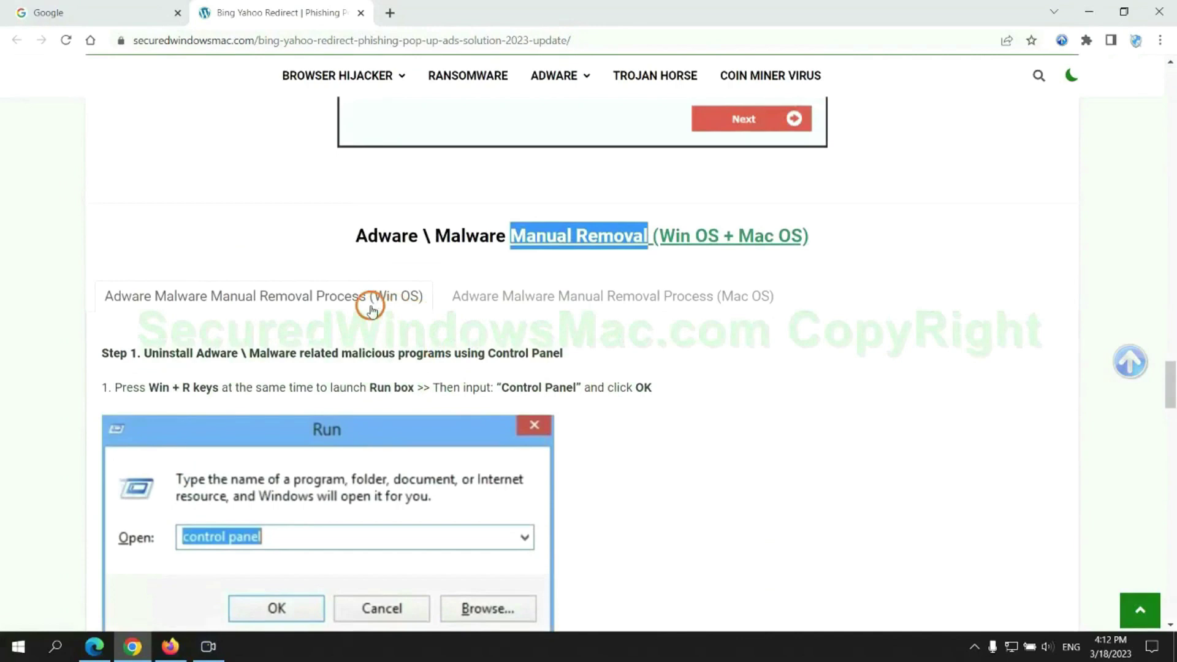
scroll(343, 282, down, 3)
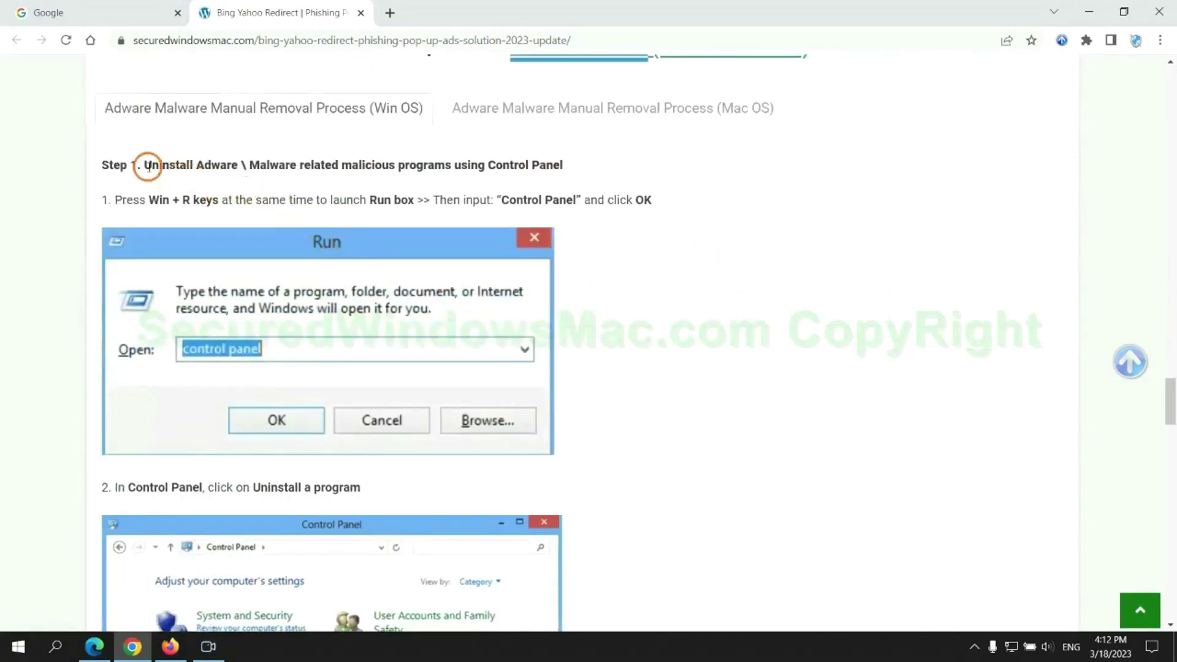
drag(147, 168, 452, 166)
click(780, 241)
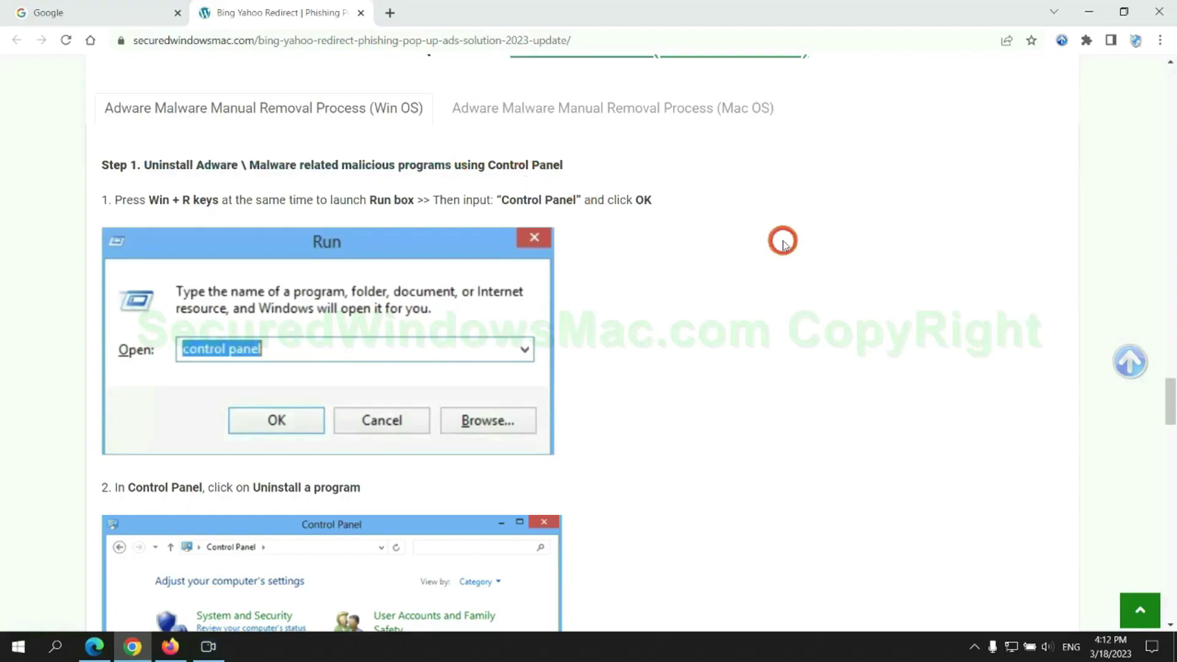
scroll(729, 239, down, 2)
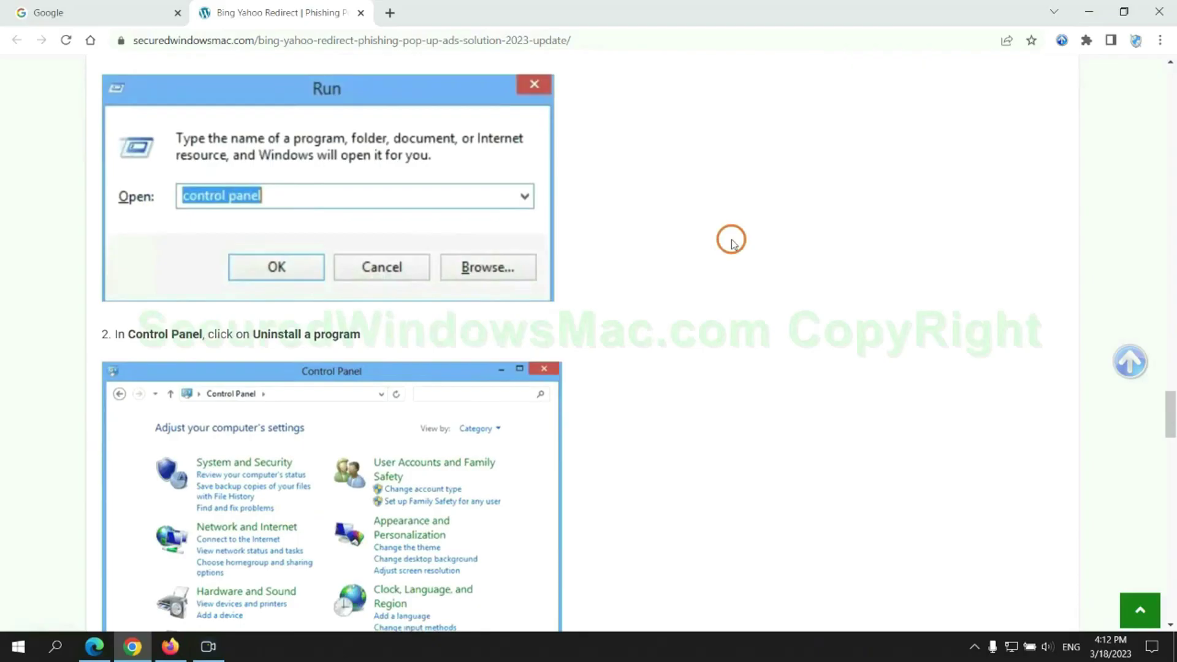
- Open Programs and Features through Run 'control panel', bring up Lantern's uninstall option, then close the window
key(super+r)
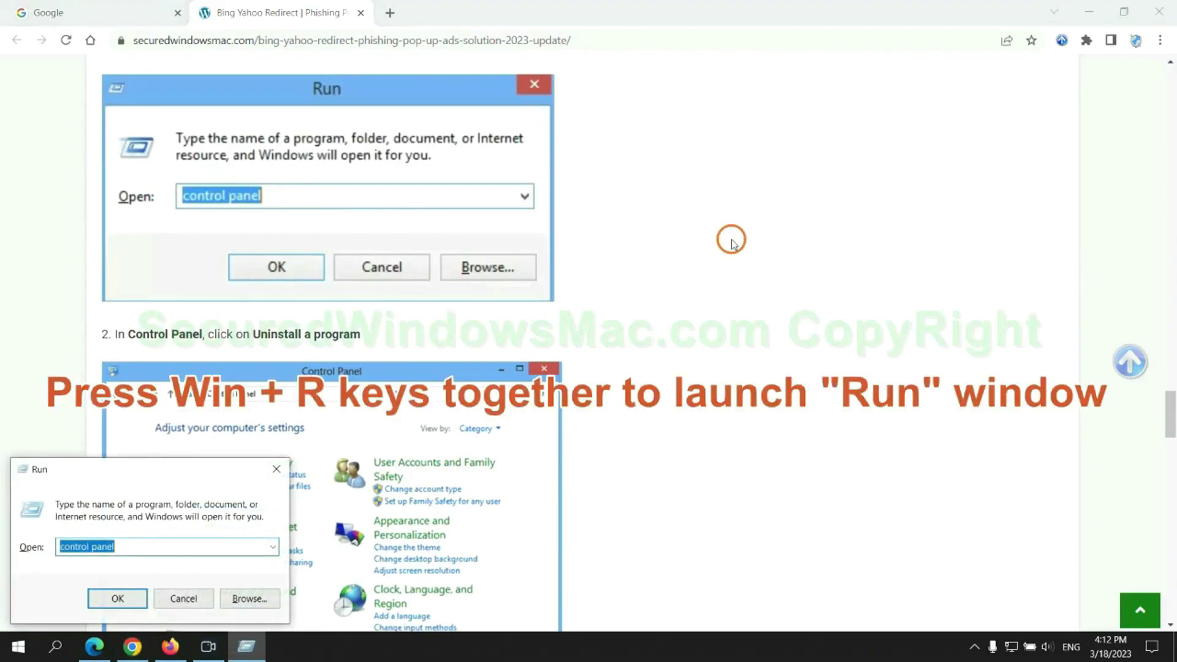
text(control)
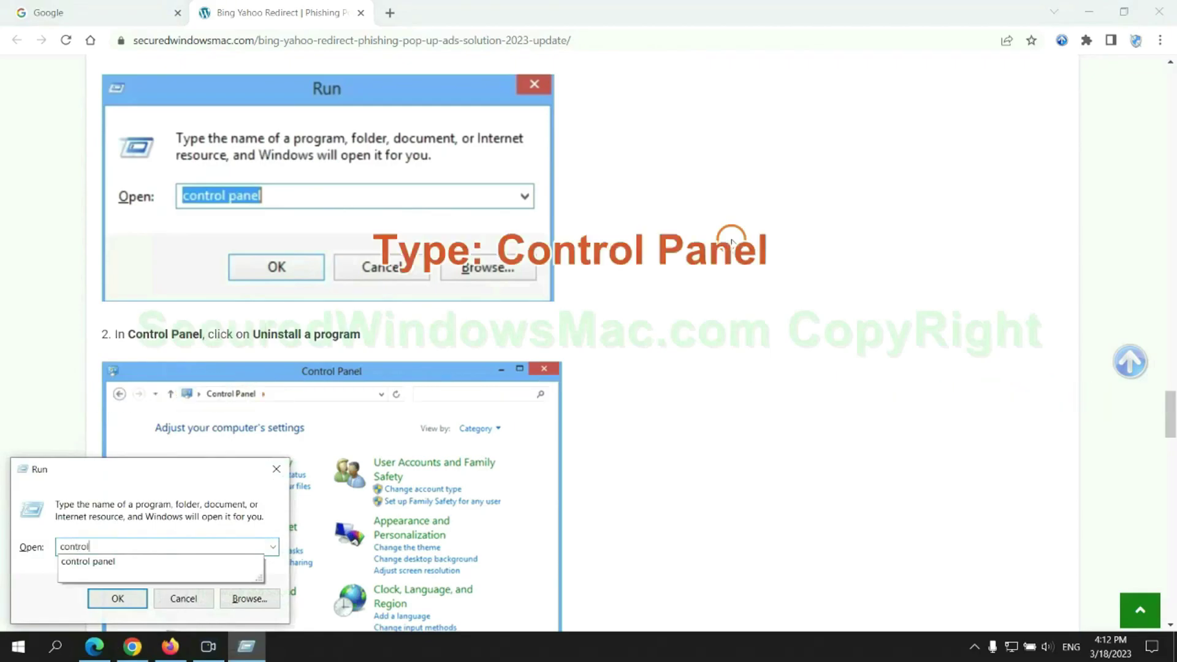
text( panel)
key(Return)
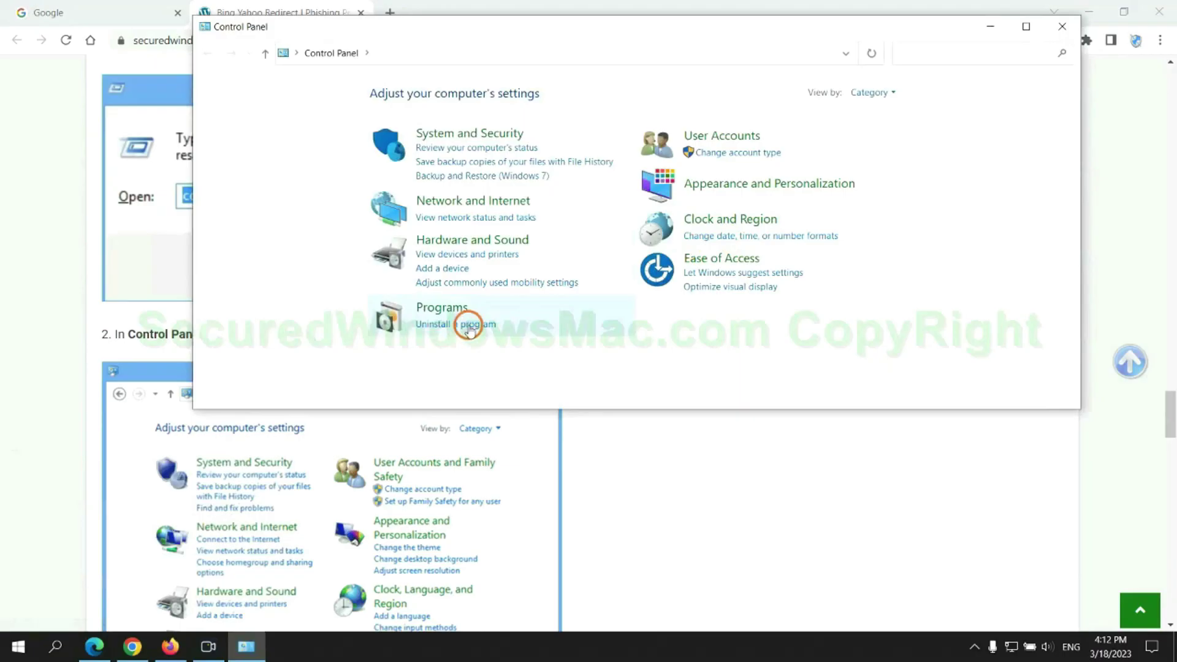
click(468, 323)
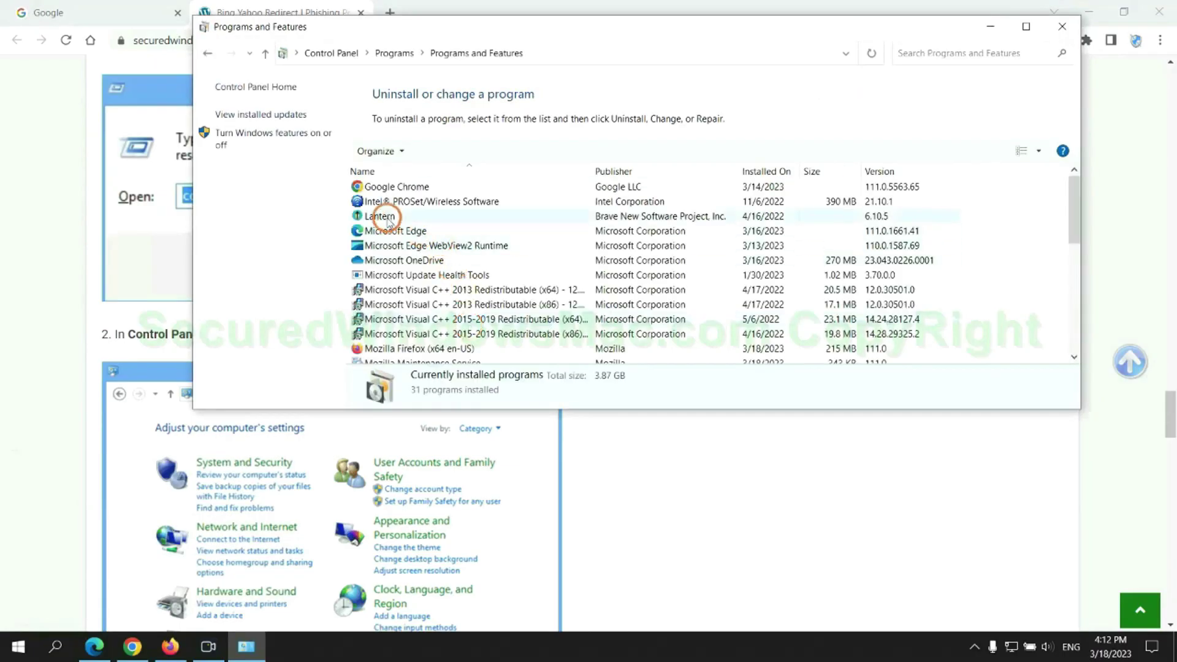
right_click(386, 218)
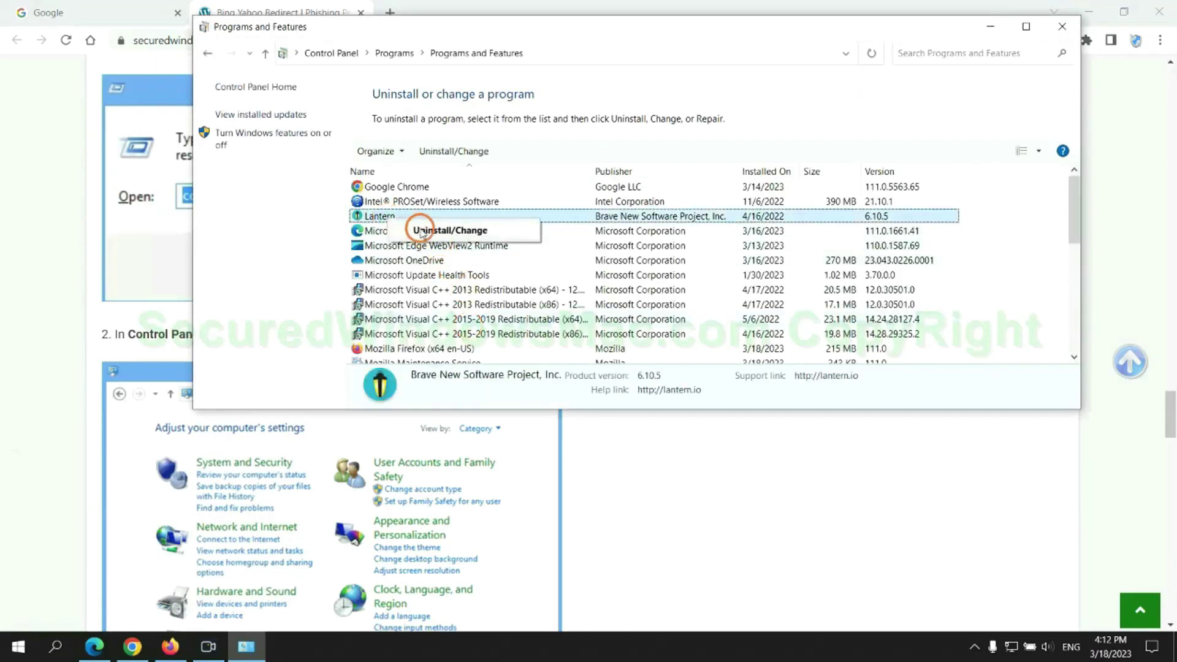
click(1062, 27)
- Scroll the guide to Step 2 on removing malicious browser extensions
scroll(346, 394, down, 9)
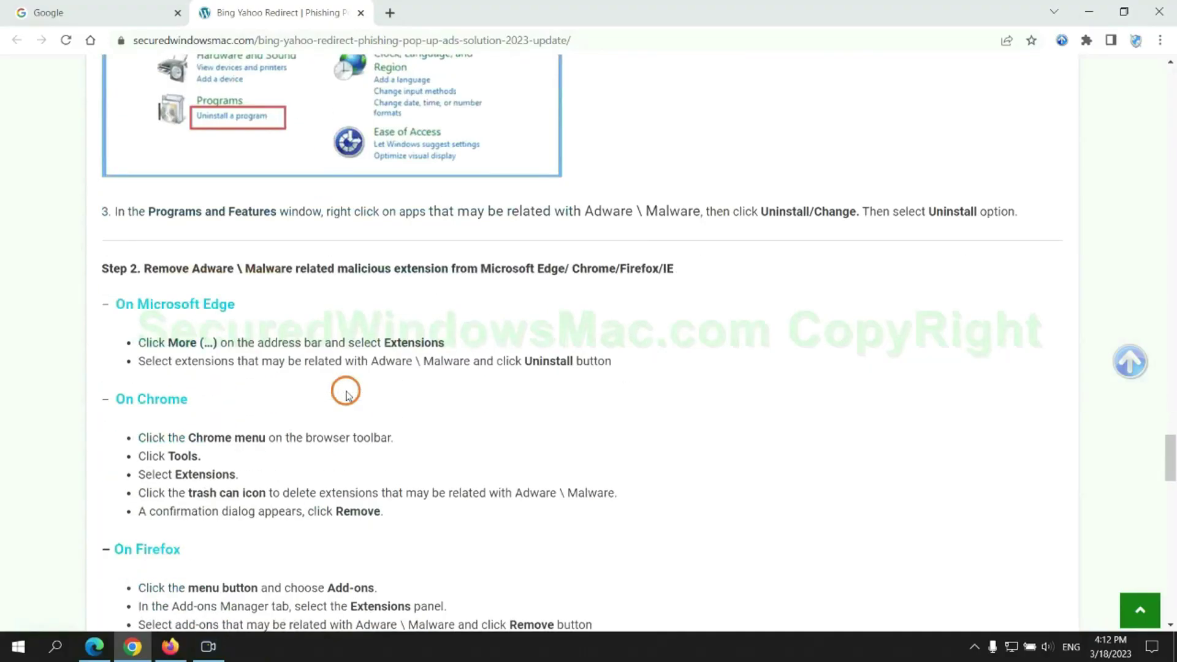
drag(338, 270, 453, 269)
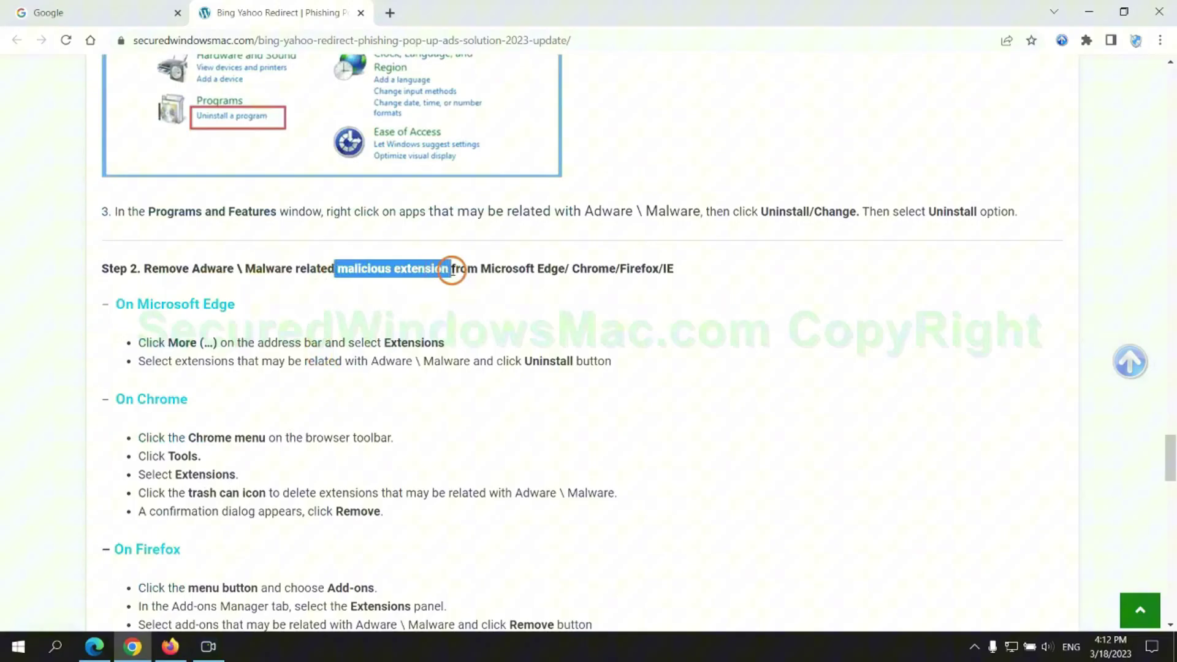
click(473, 294)
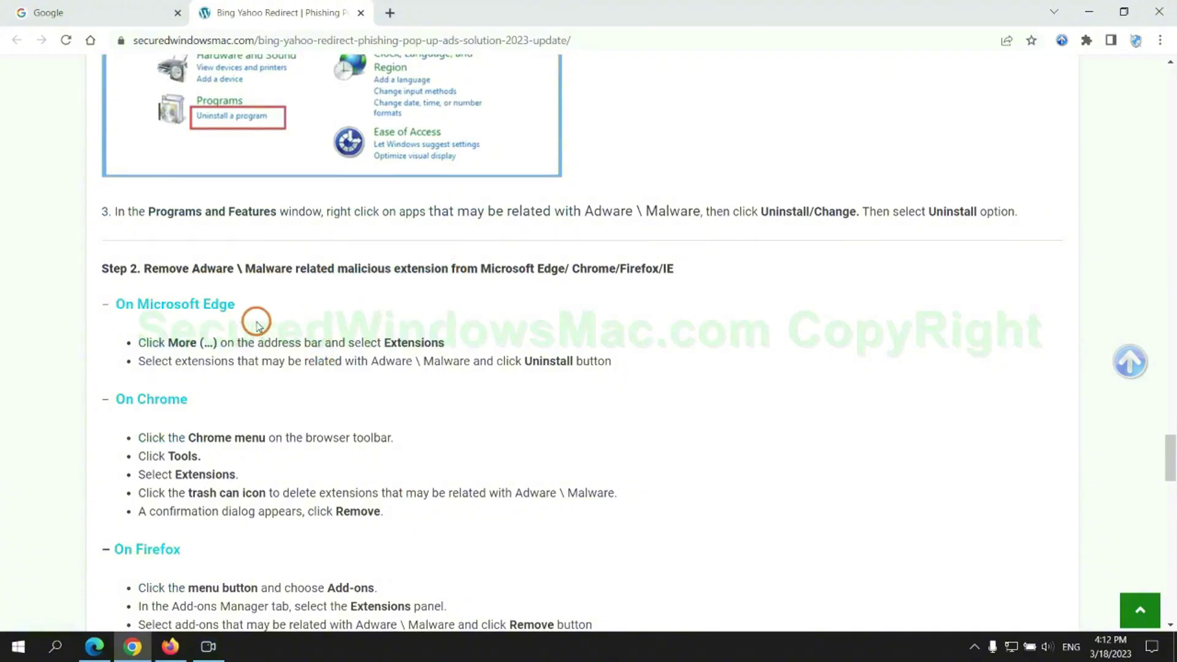
- Remove the McAfee WebAdvisor extension from Microsoft Edge and close the extensions page
click(95, 645)
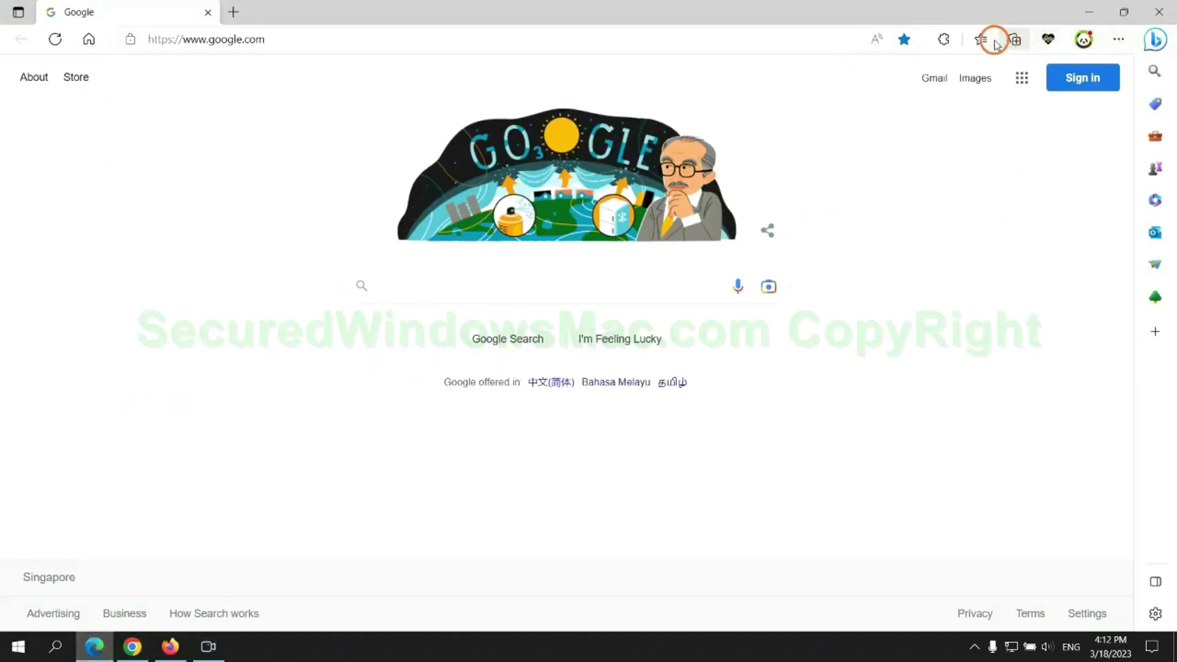
click(975, 40)
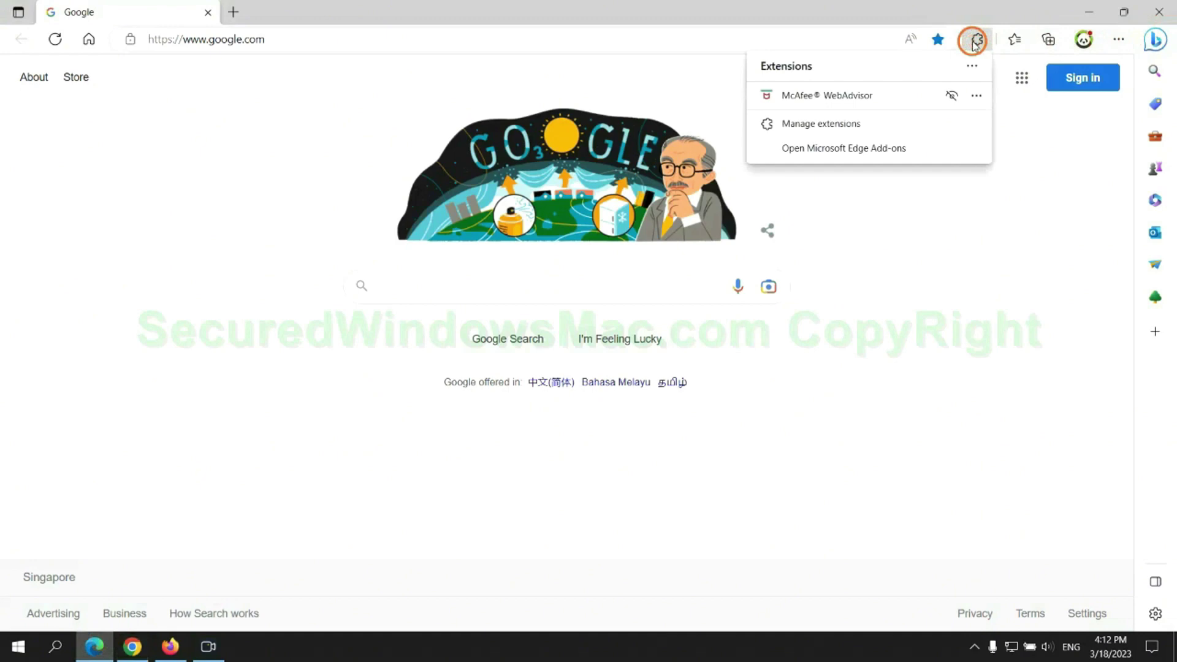
click(818, 124)
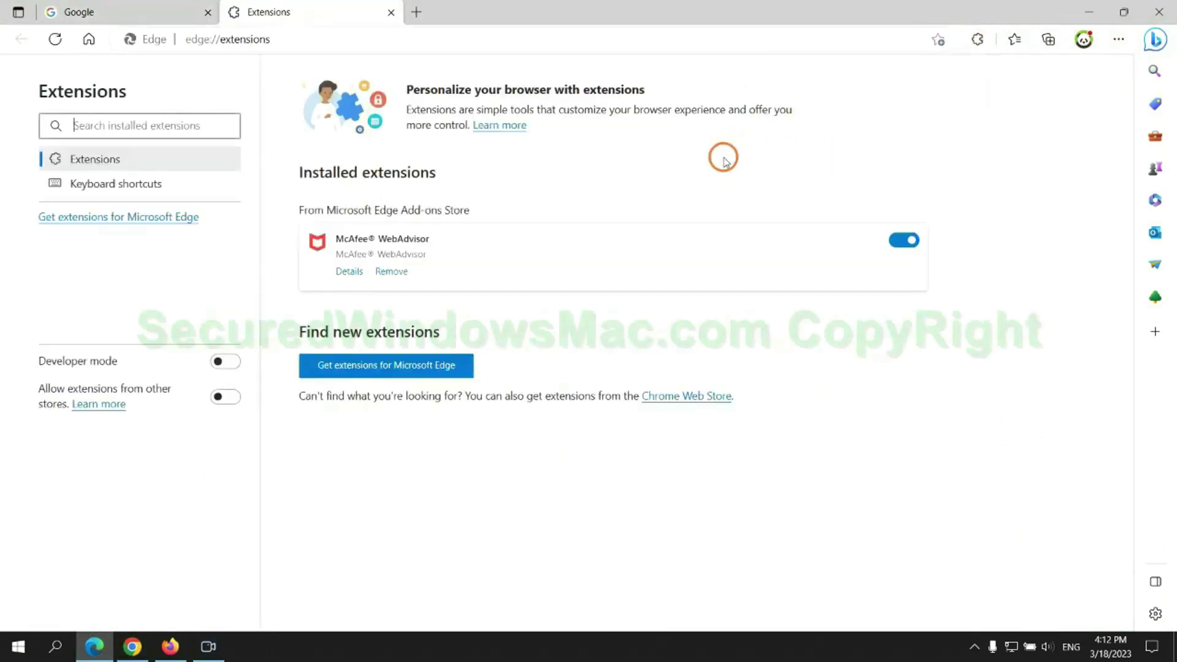
click(391, 272)
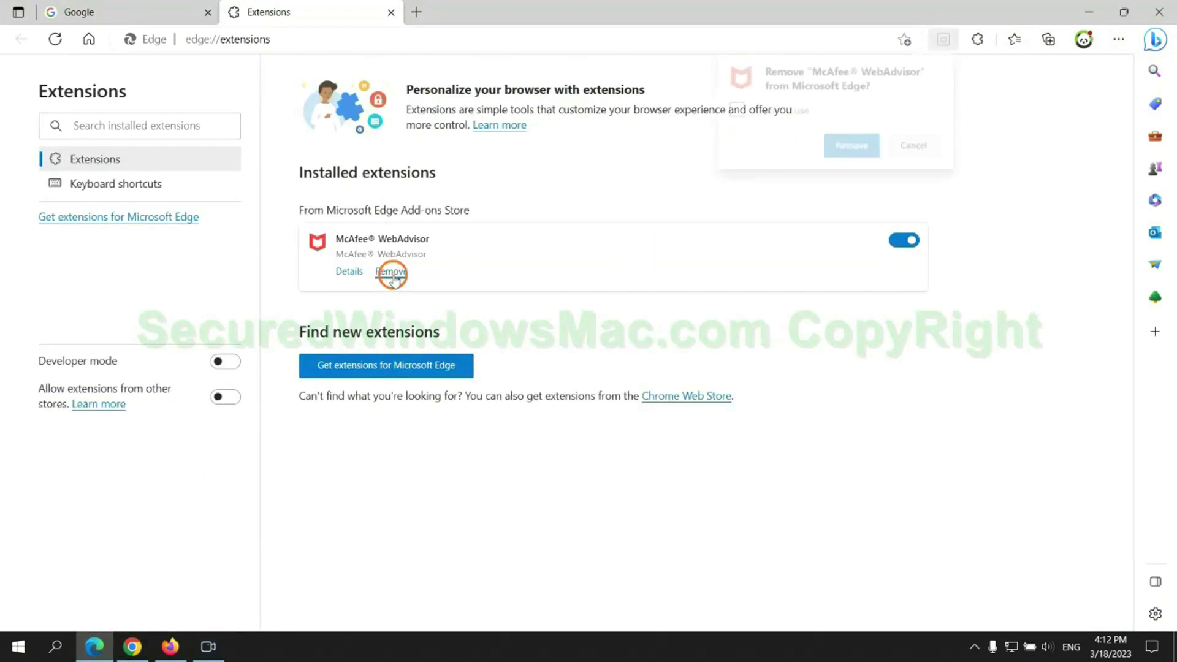
click(849, 145)
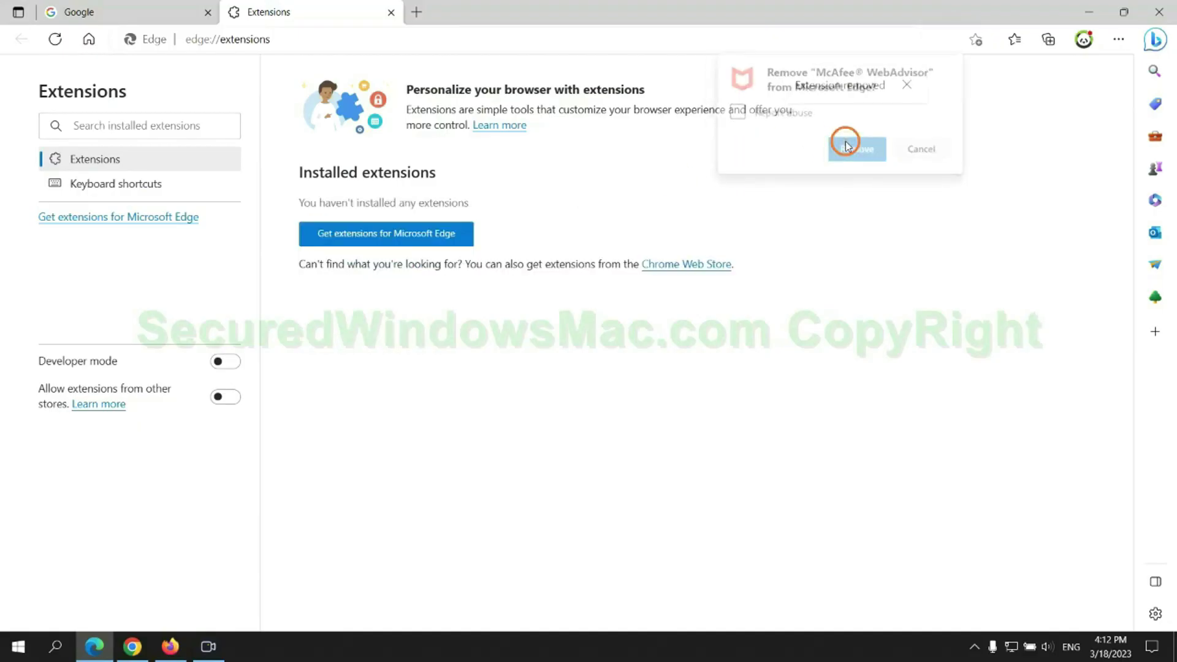
click(391, 11)
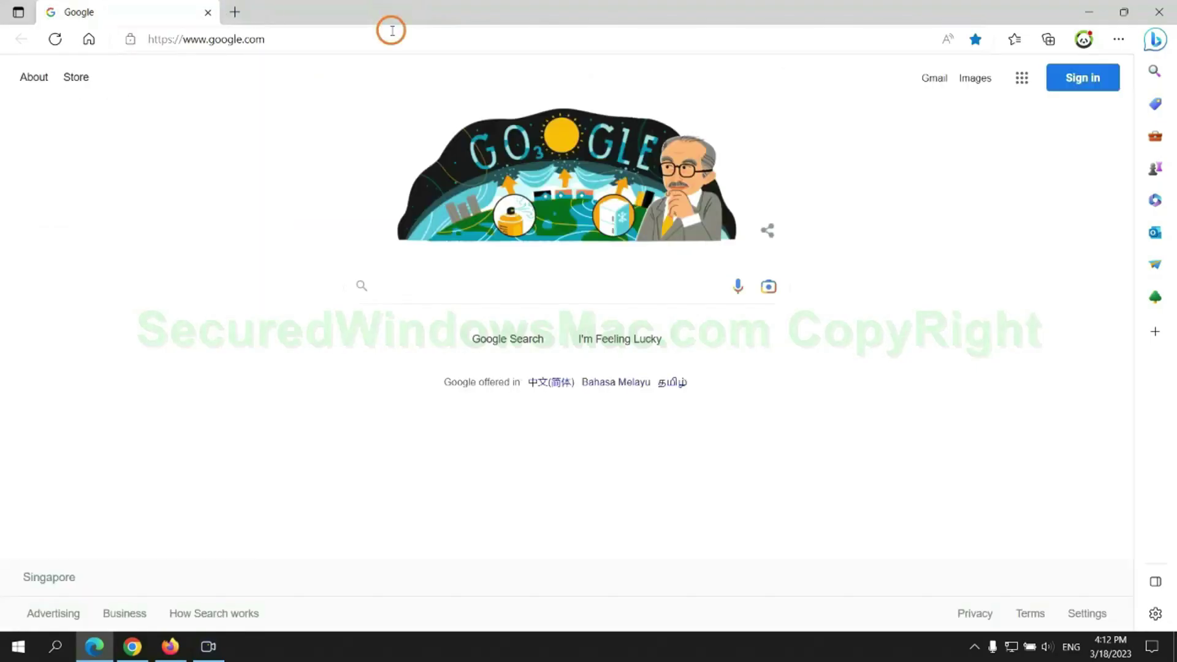
- Uninstall the Ecosia extension from Chrome's extension manager and close Ecosia's farewell page
click(145, 651)
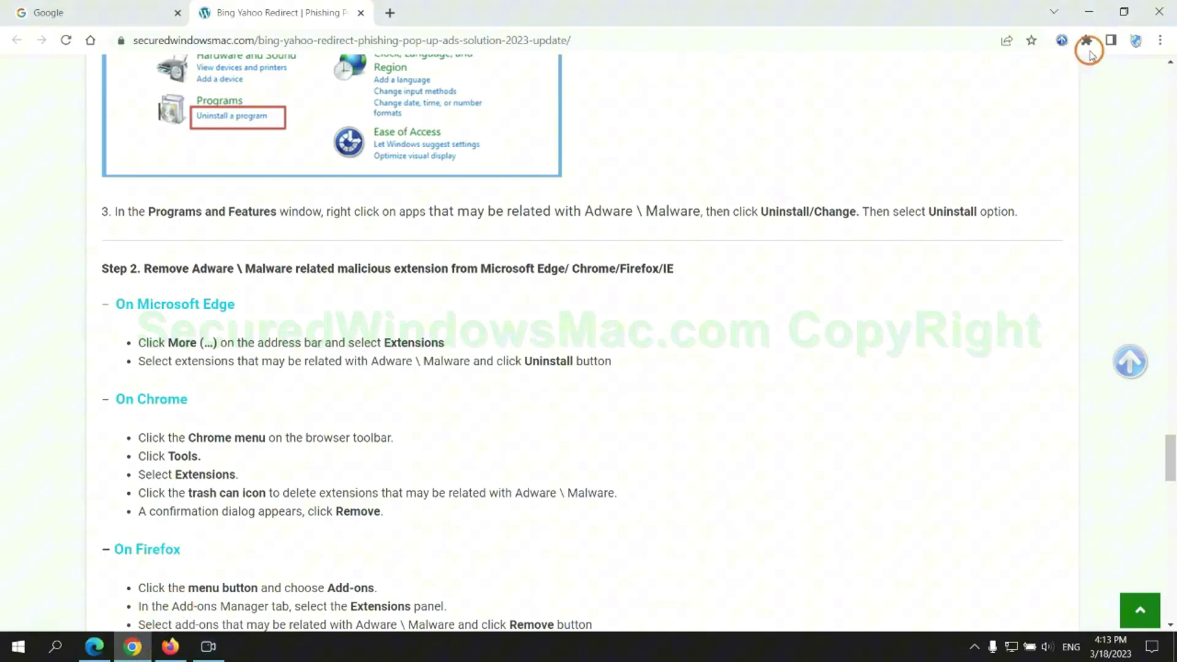
click(1087, 40)
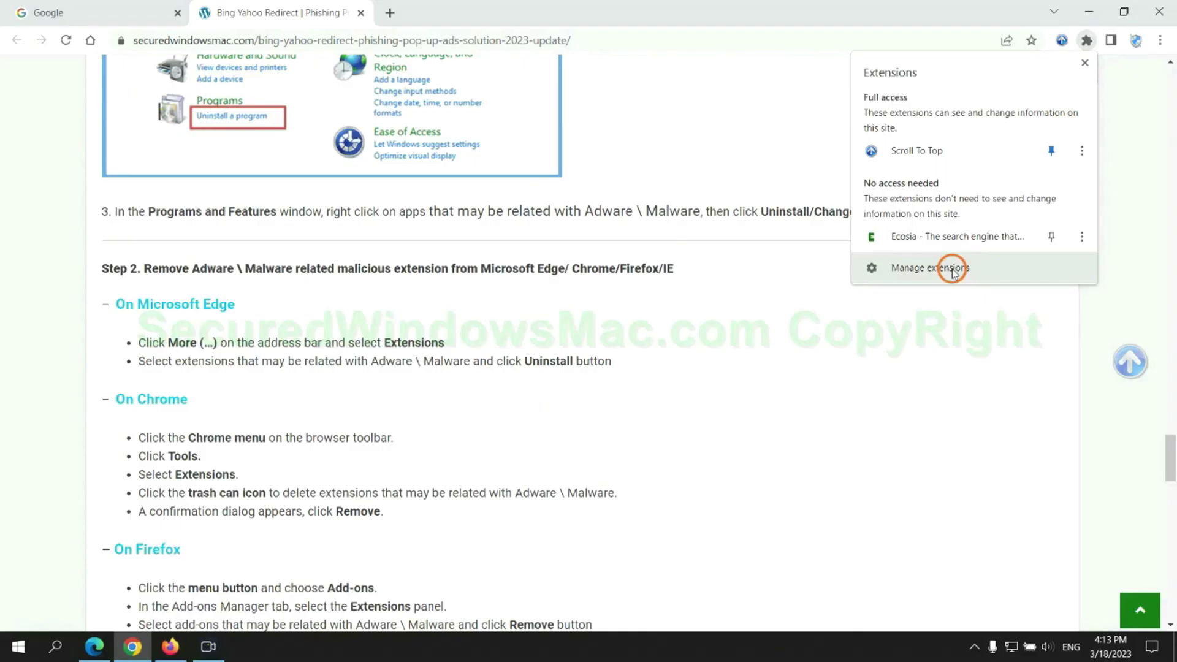
click(953, 272)
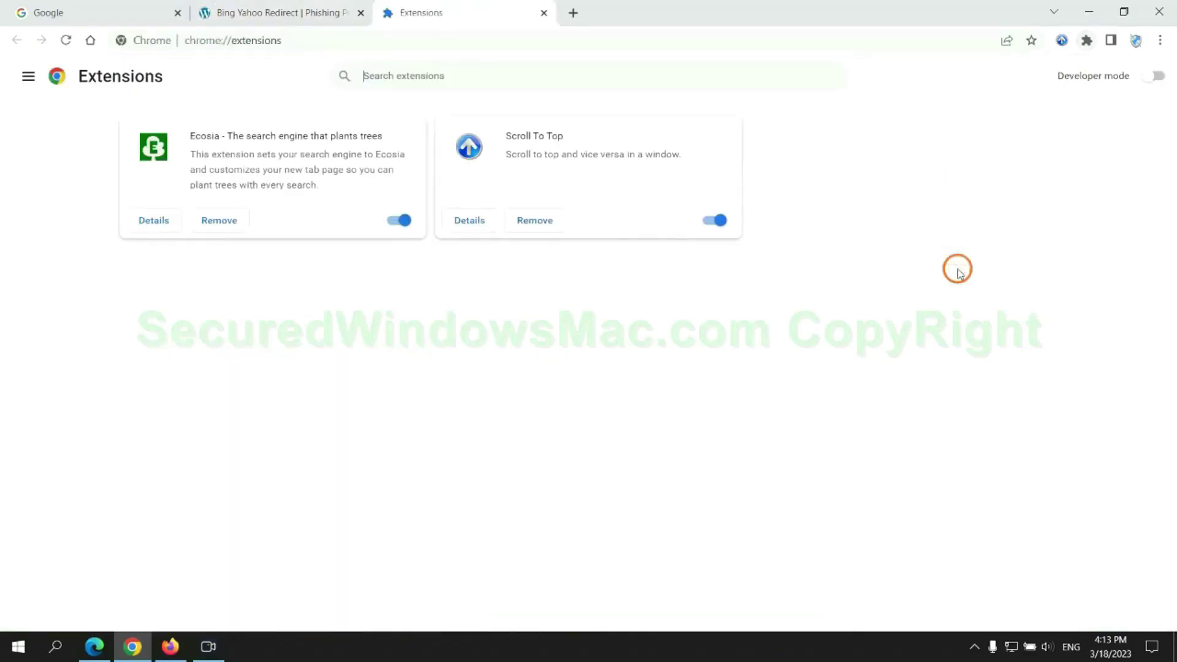
click(221, 220)
click(975, 163)
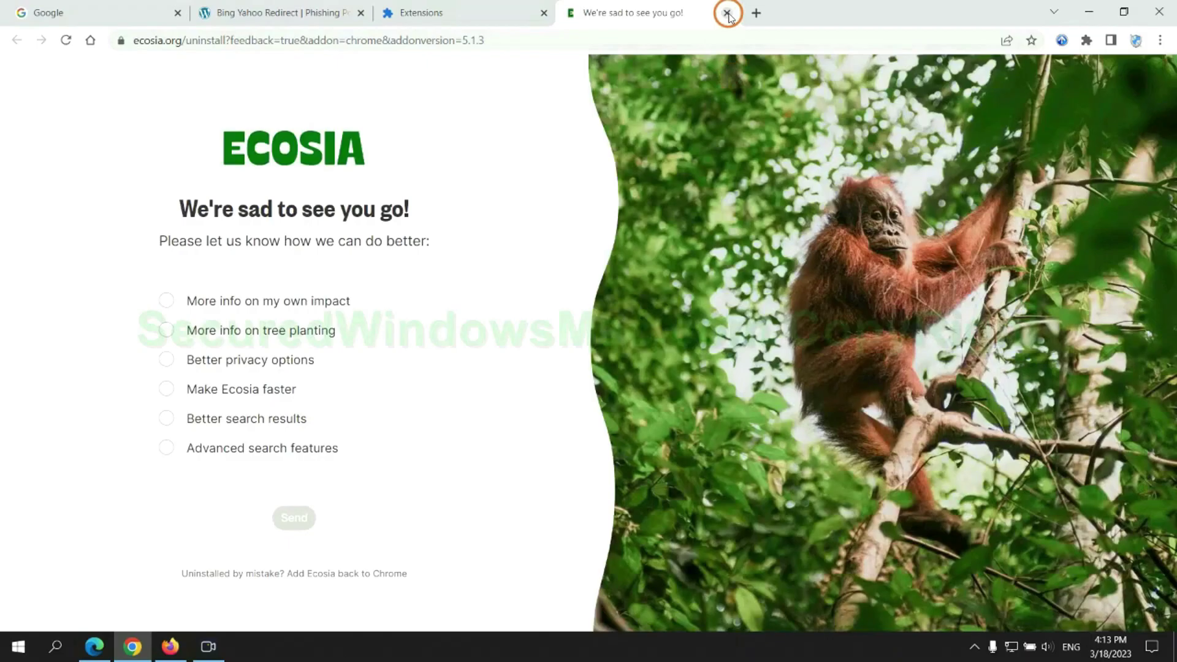
click(727, 13)
- Remove the Enhancer for YouTube™ add-on in Firefox, then return to the guide's Step 3
click(174, 642)
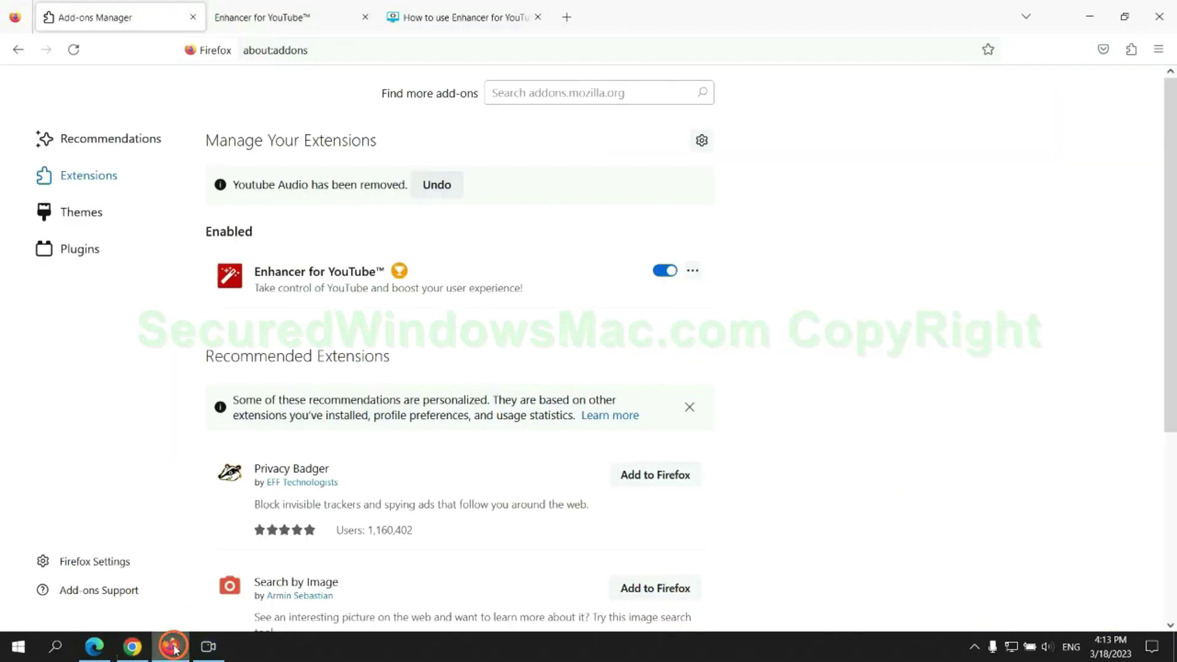
click(1131, 52)
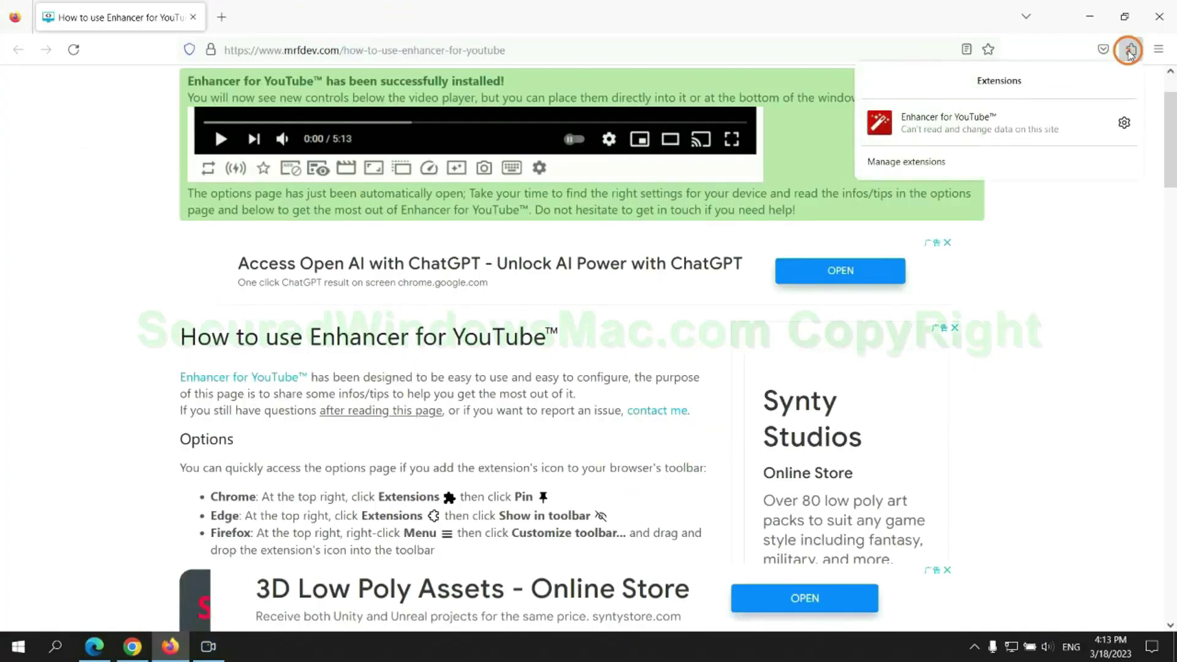
click(1014, 159)
click(692, 225)
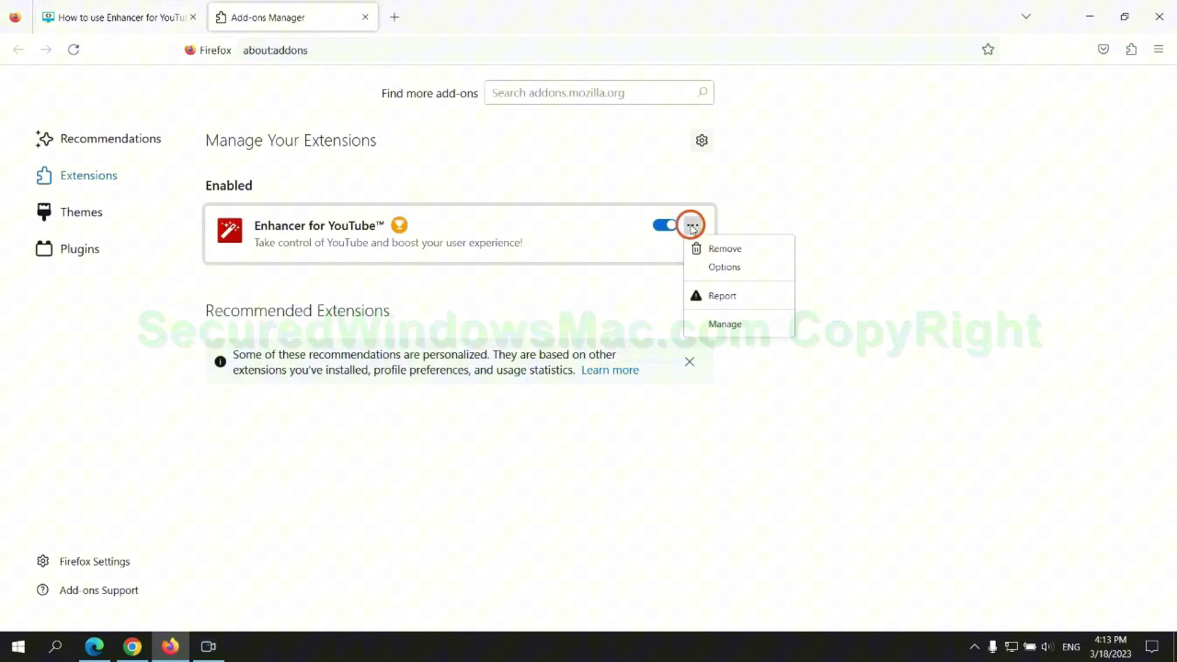
click(726, 250)
click(643, 138)
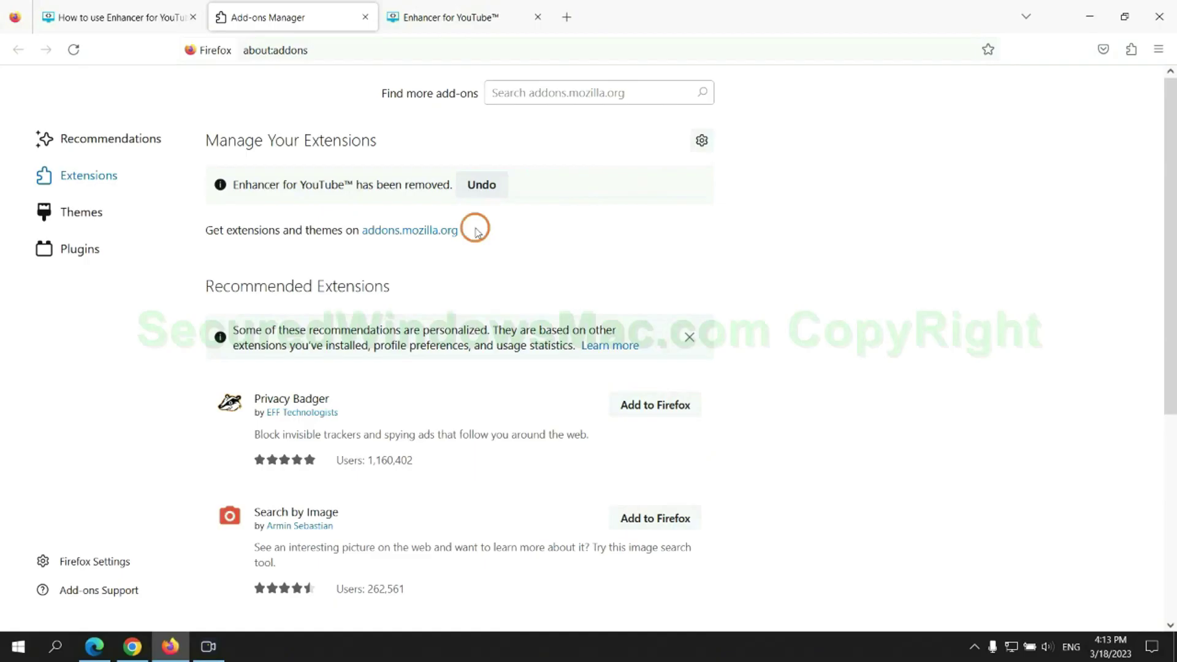
key(alt+Tab)
drag(272, 259, 343, 294)
- Launch Registry Editor by running regedit from the Run box
click(344, 294)
scroll(342, 291, down, 3)
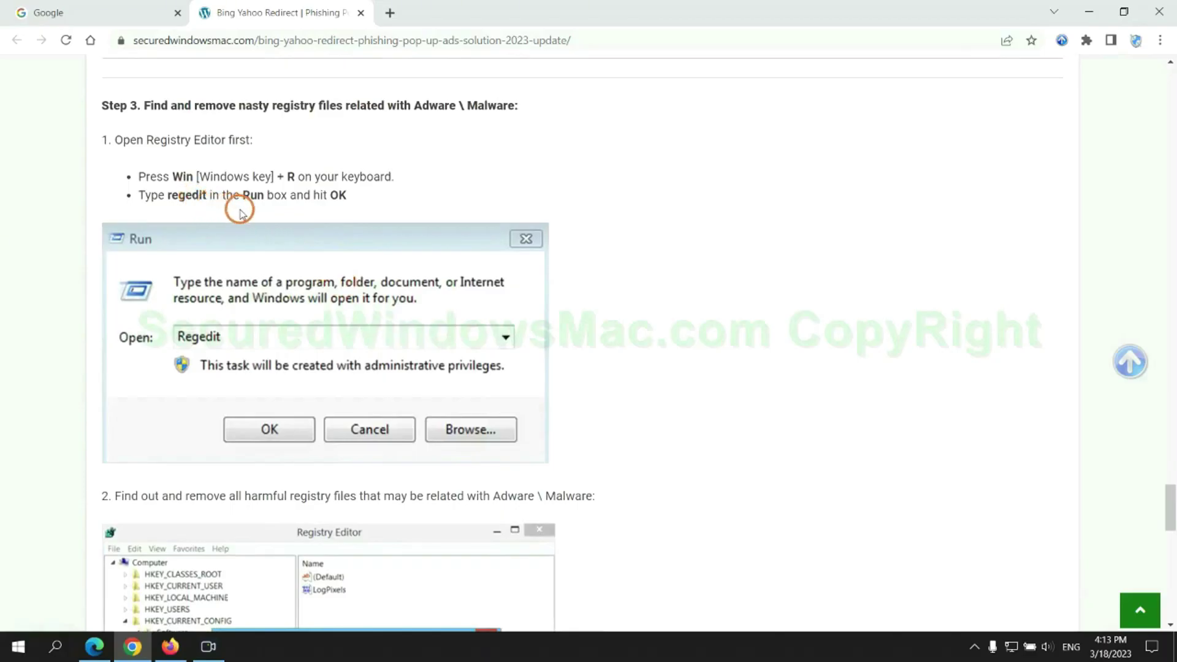
key(super+r)
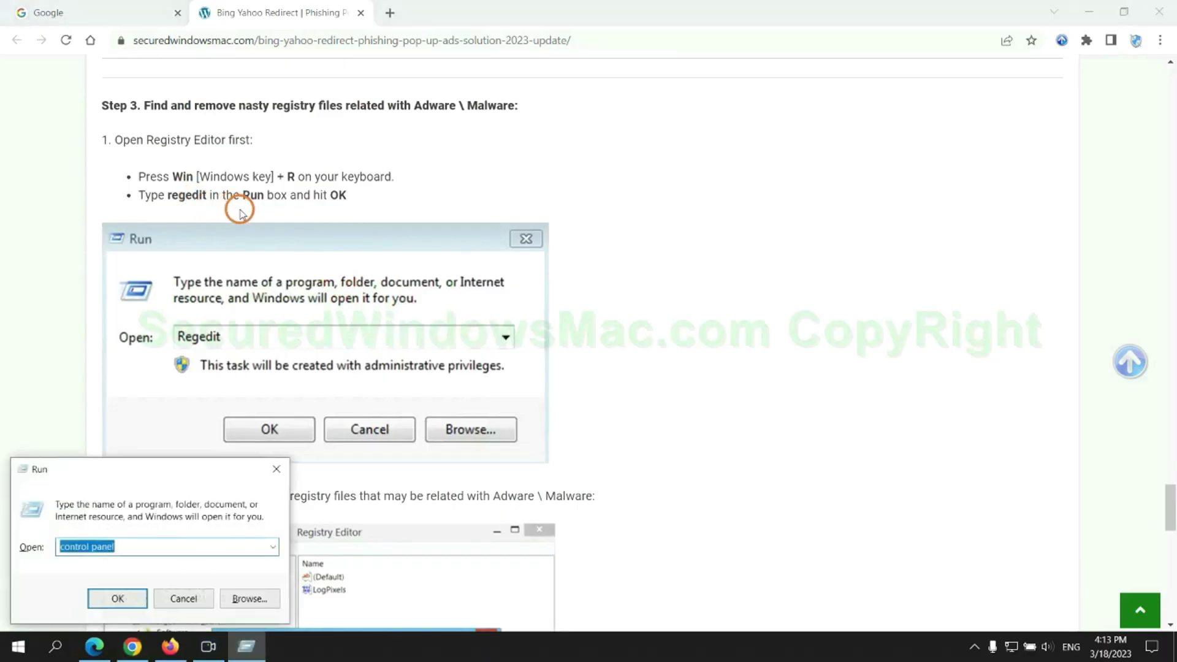
text(rege)
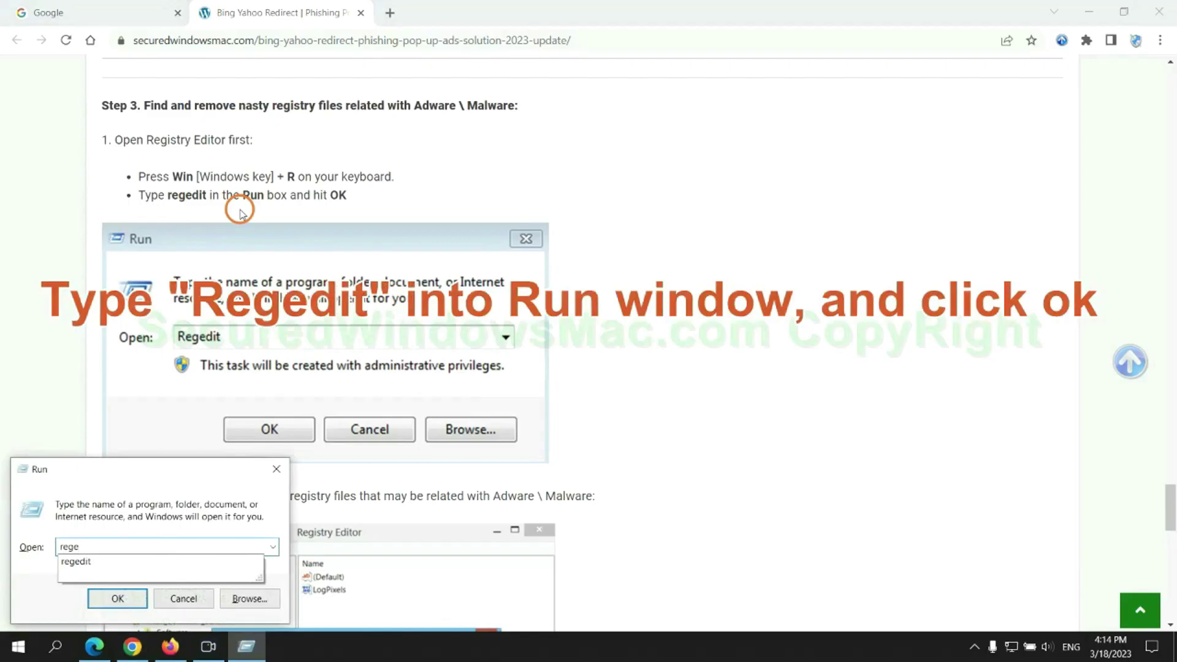
text(dit)
key(ctrl+a)
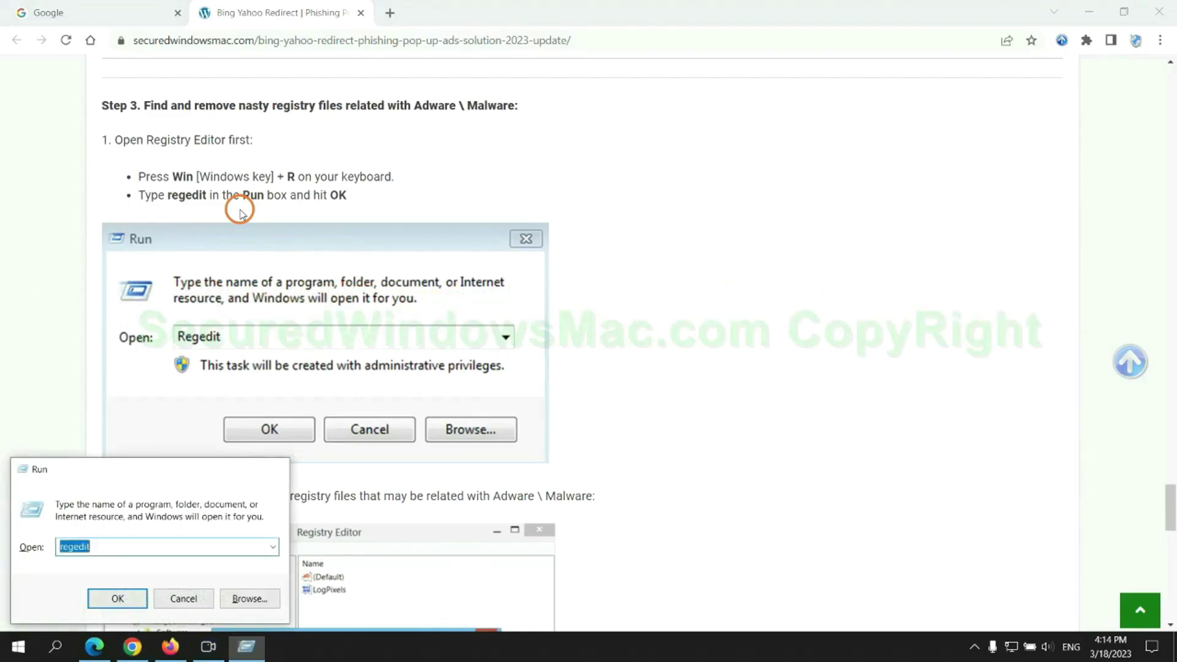
key(Return)
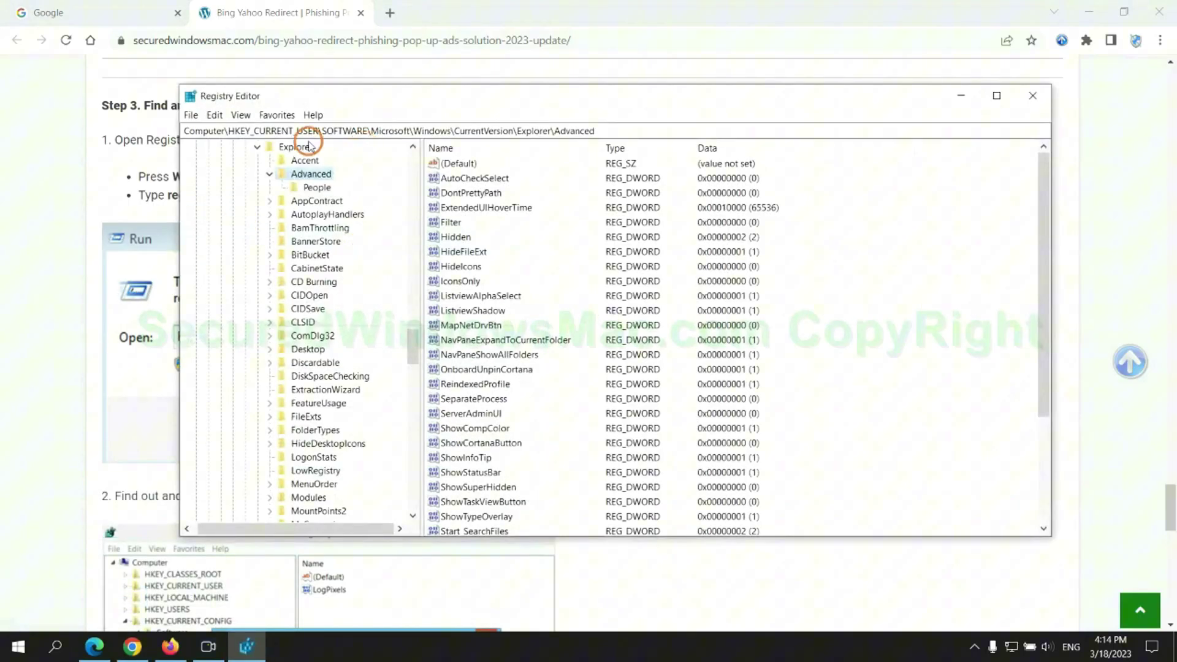
- Search the registry for 'App' and bring up Delete for the StoreAppsOnTaskbar value
click(214, 115)
click(368, 221)
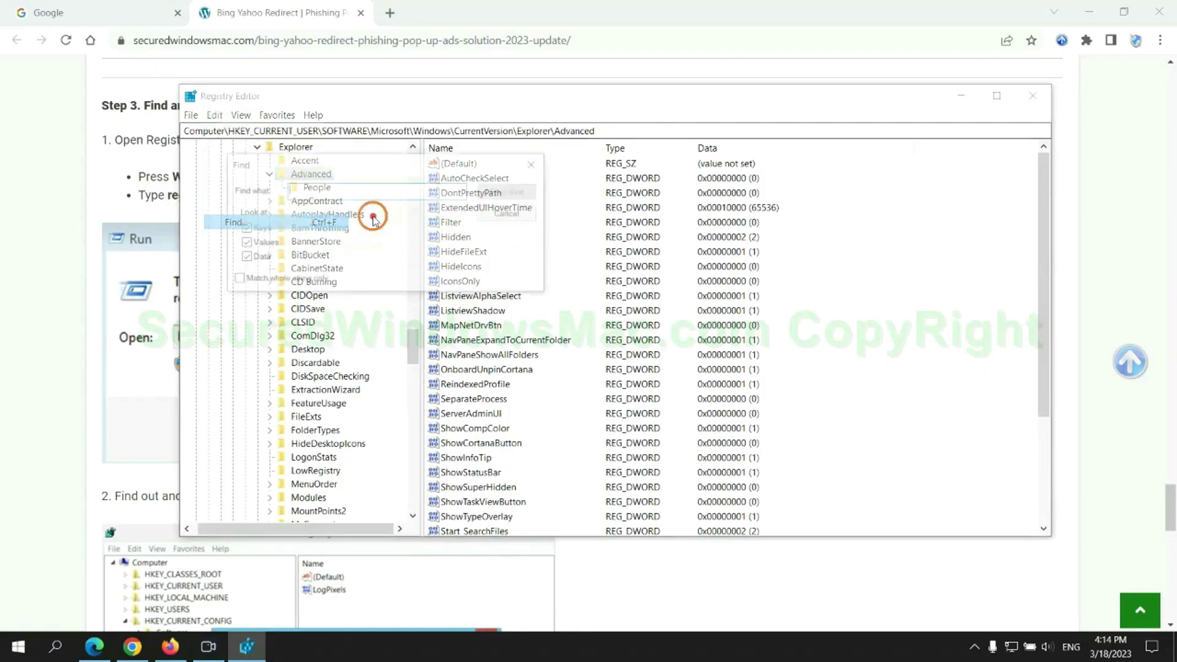
text(Apps)
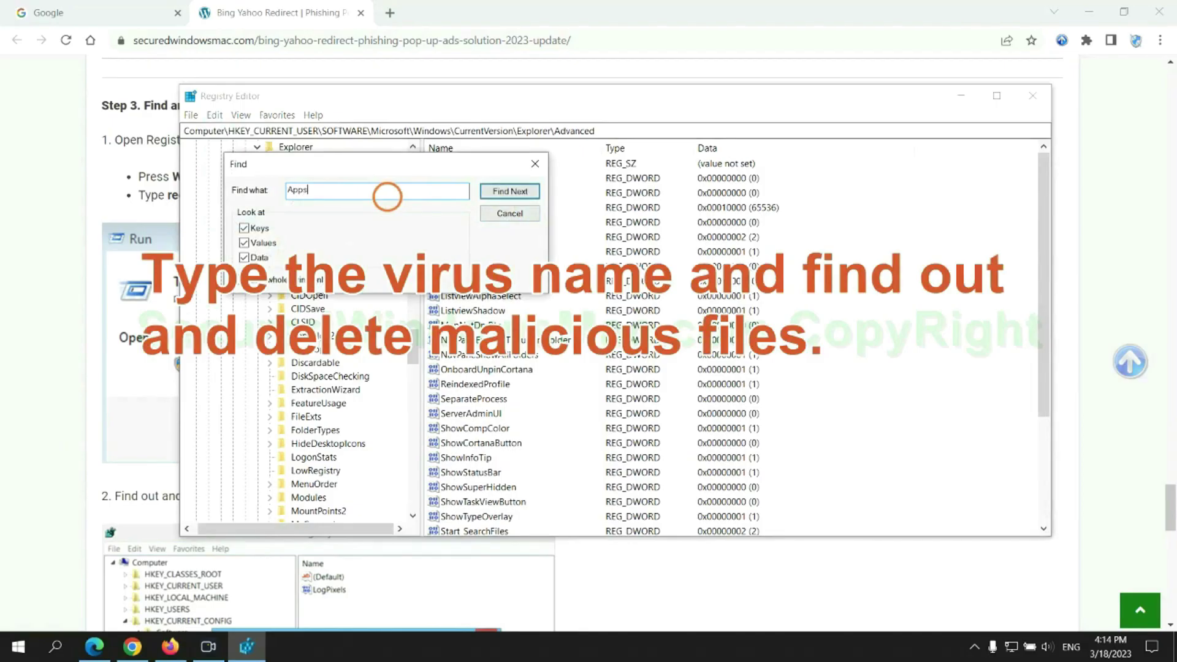
key(Return)
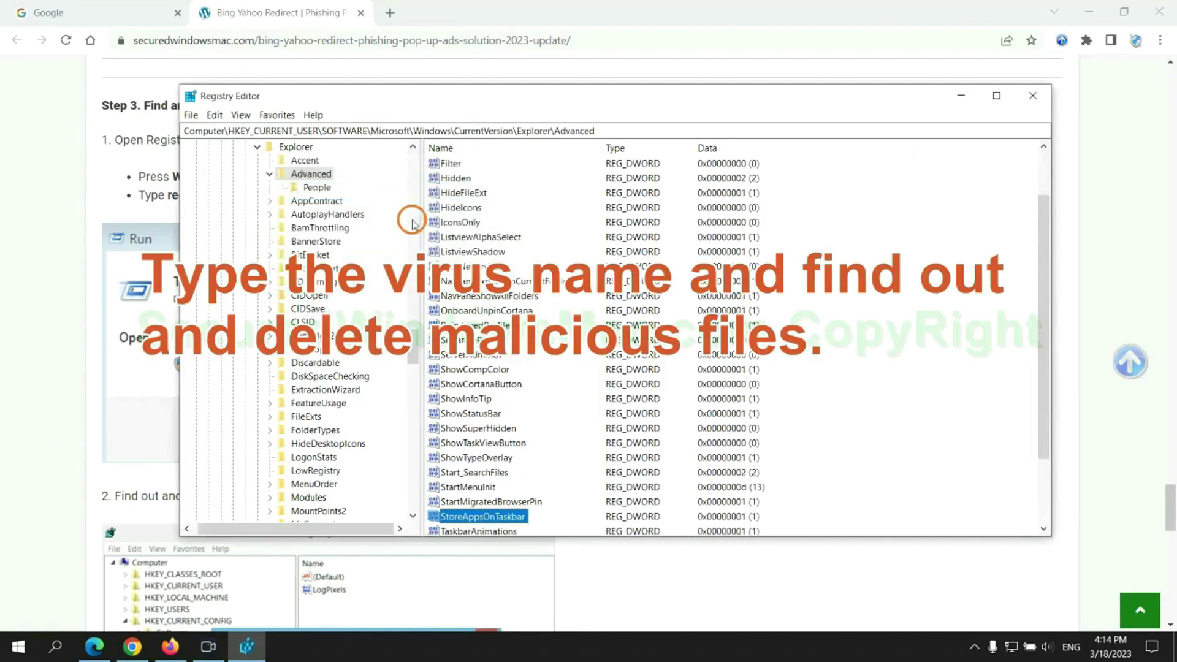
right_click(518, 429)
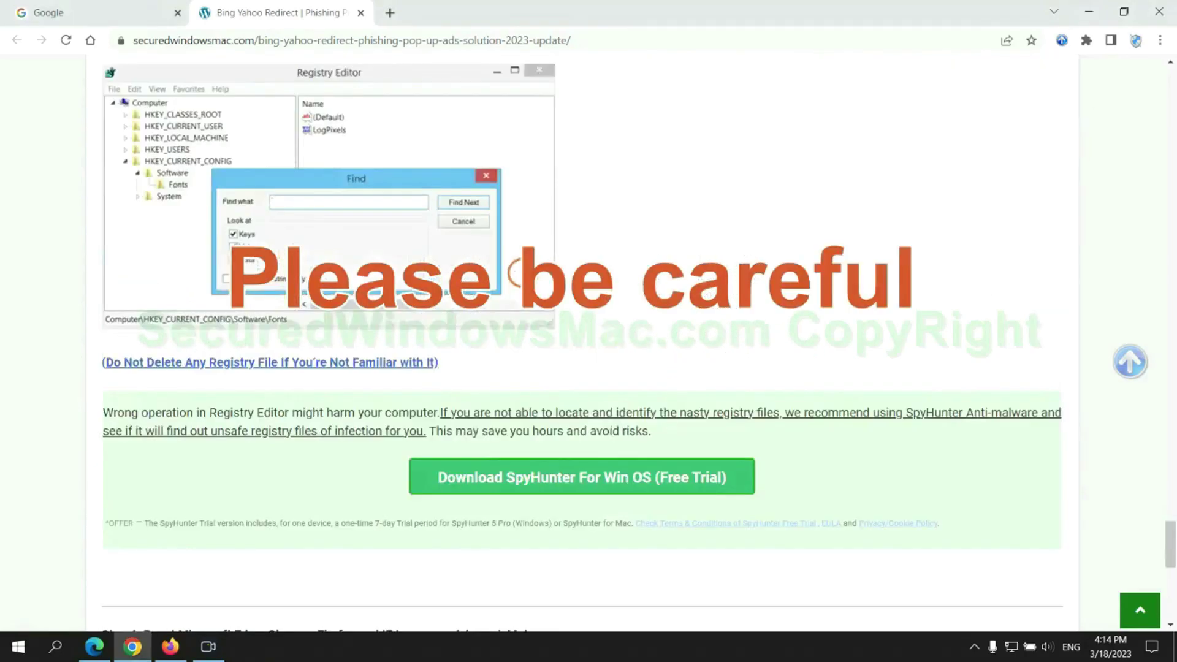
- Scroll the guide to Step 4 on resetting Edge, Chrome and Firefox, clearing the text selection
scroll(521, 270, down, 1)
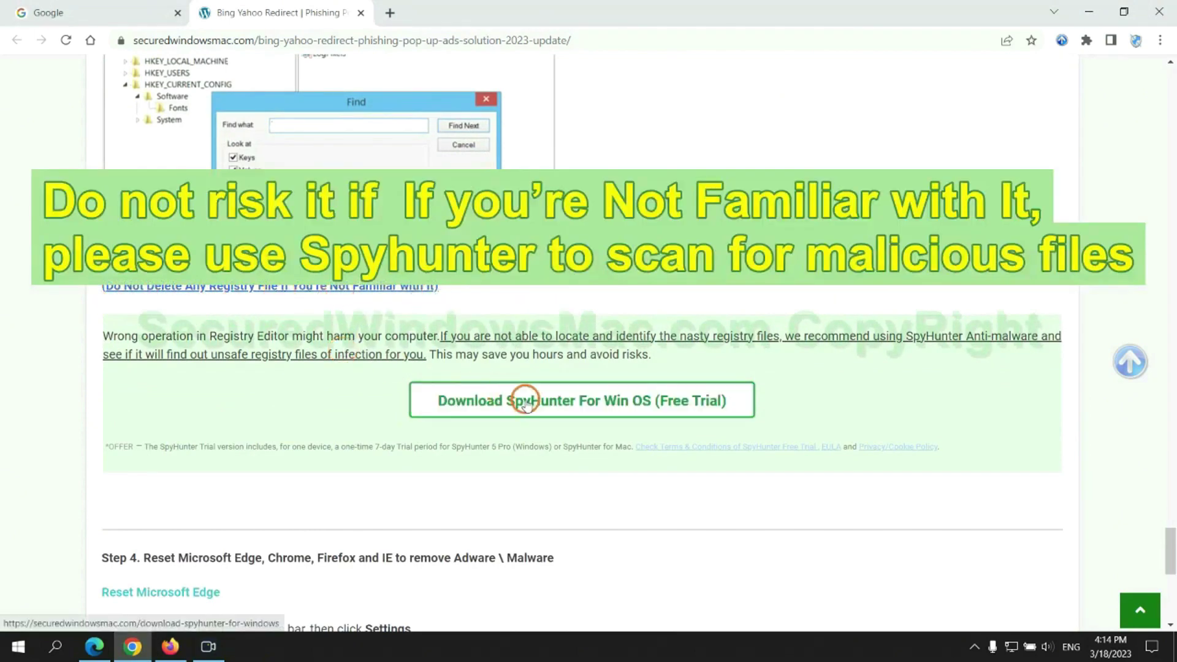
scroll(521, 398, down, 6)
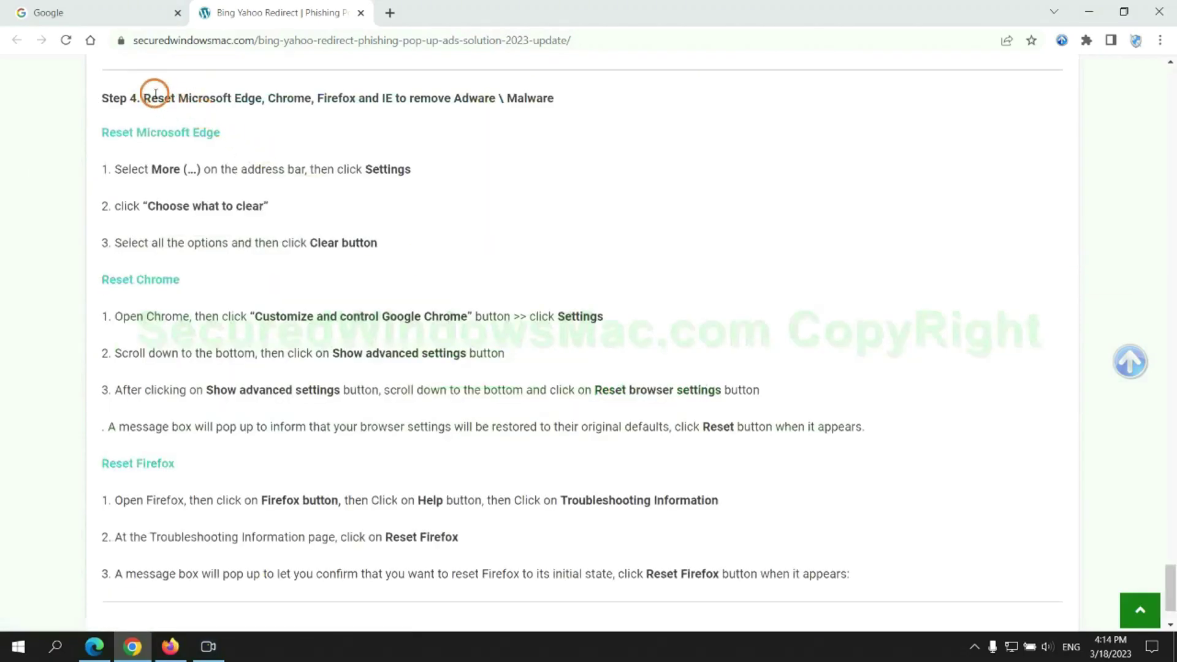
click(454, 128)
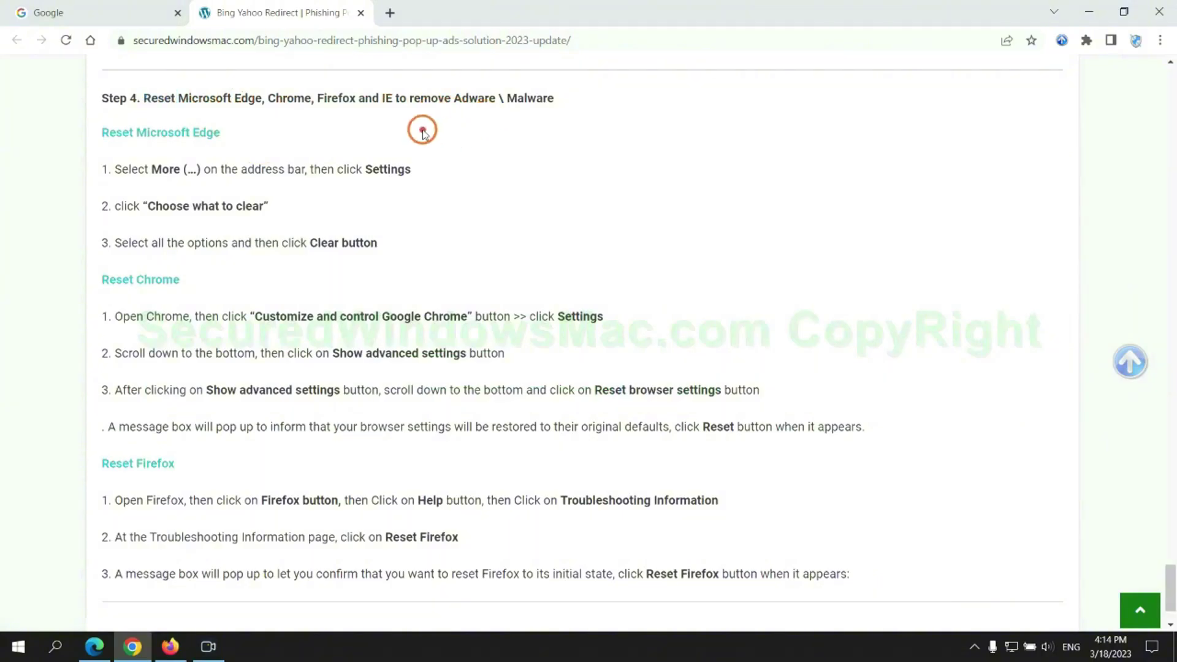
- In Edge's Privacy, search, and services settings, open clear browsing data for all time with every type ticked
click(94, 646)
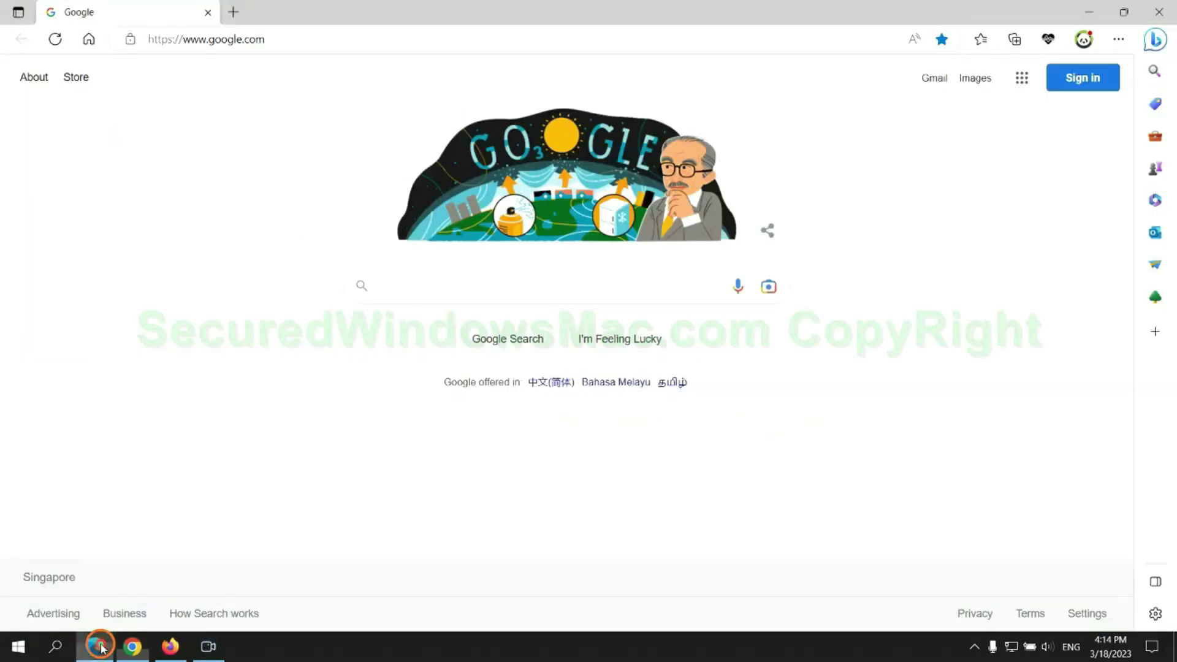
click(1116, 44)
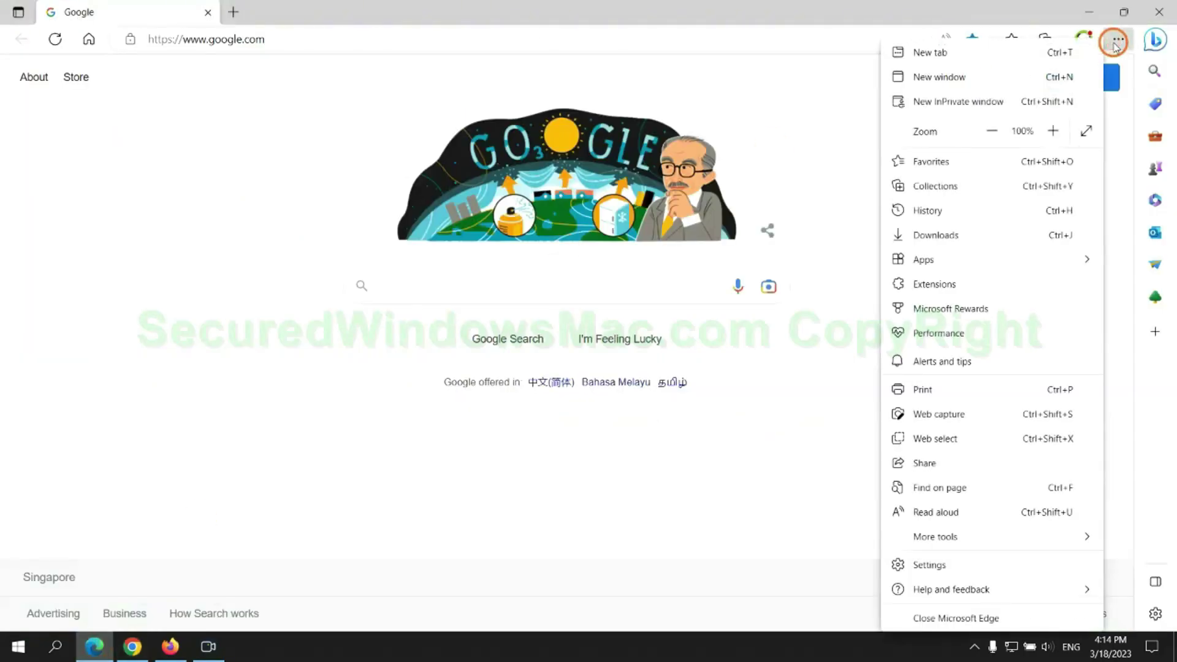
click(923, 564)
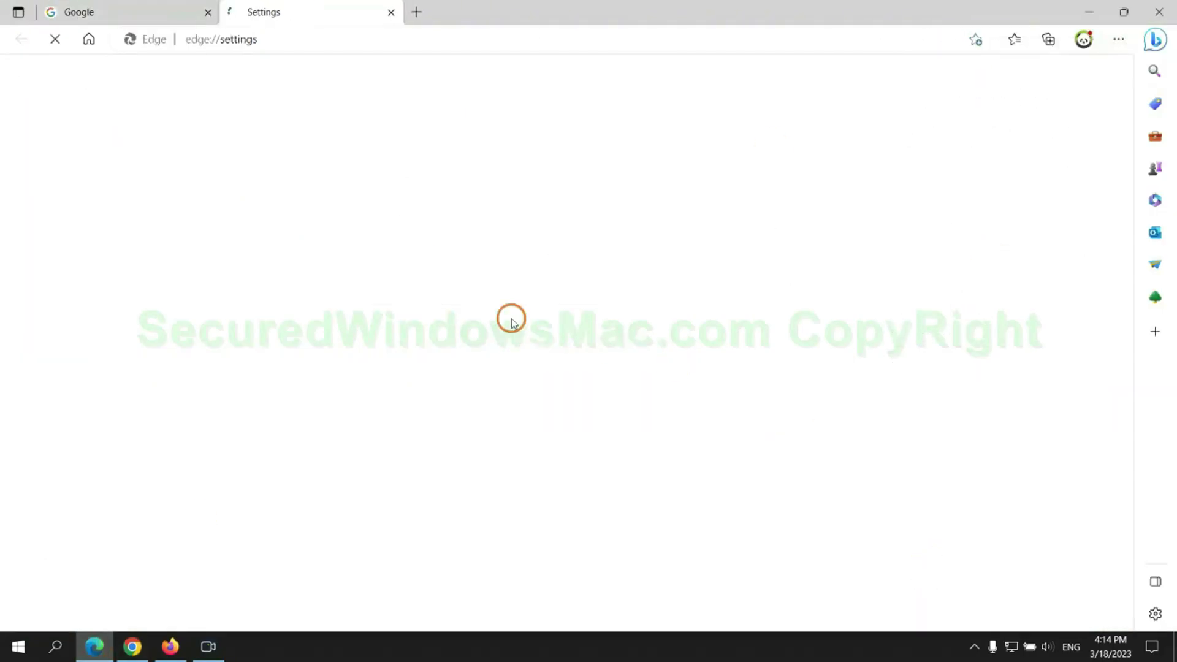
click(194, 187)
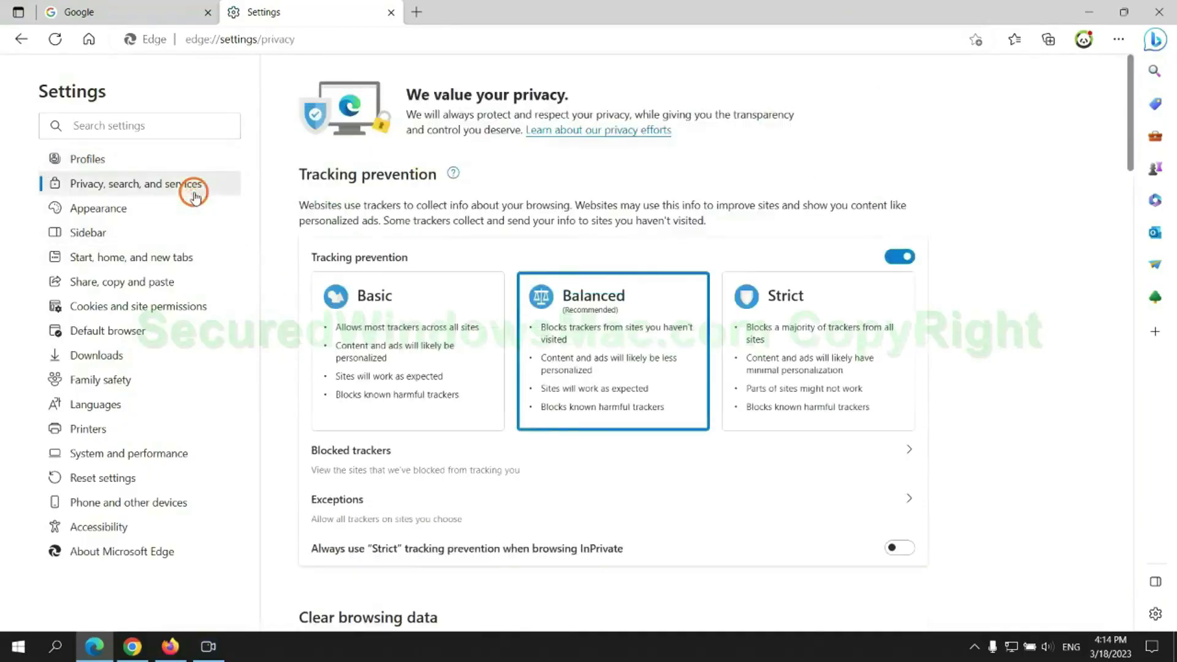
scroll(969, 407, down, 4)
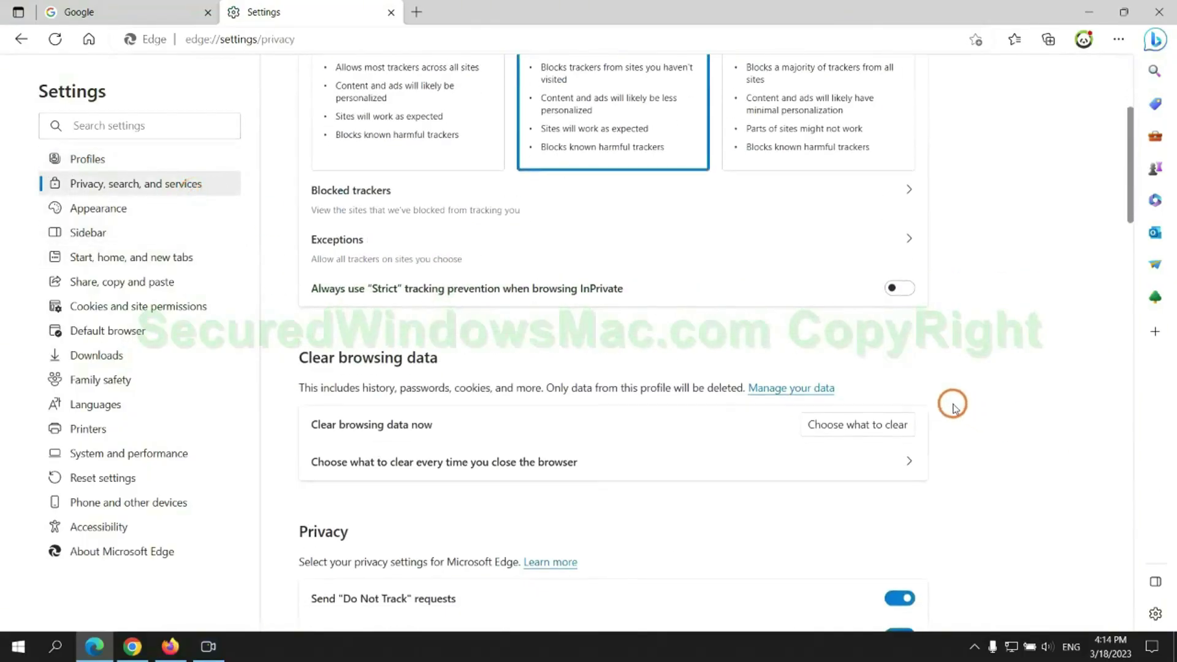
click(873, 431)
click(520, 480)
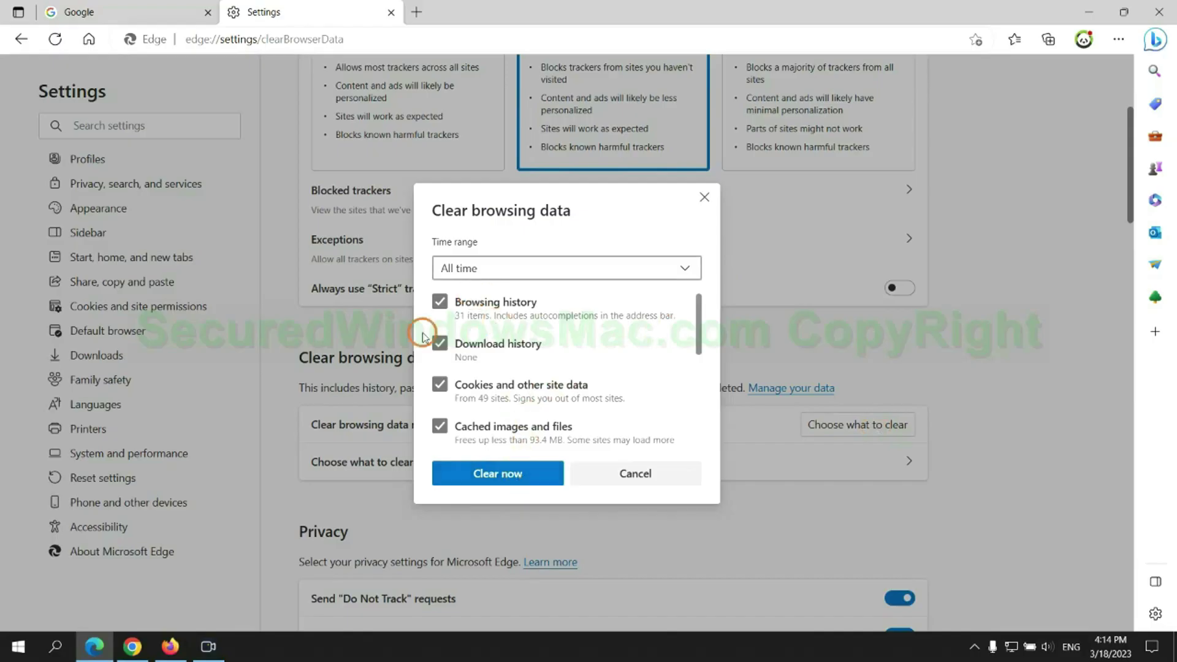
click(131, 646)
- Open Chrome's settings and bring up the Reset settings confirmation for restoring original defaults
click(614, 253)
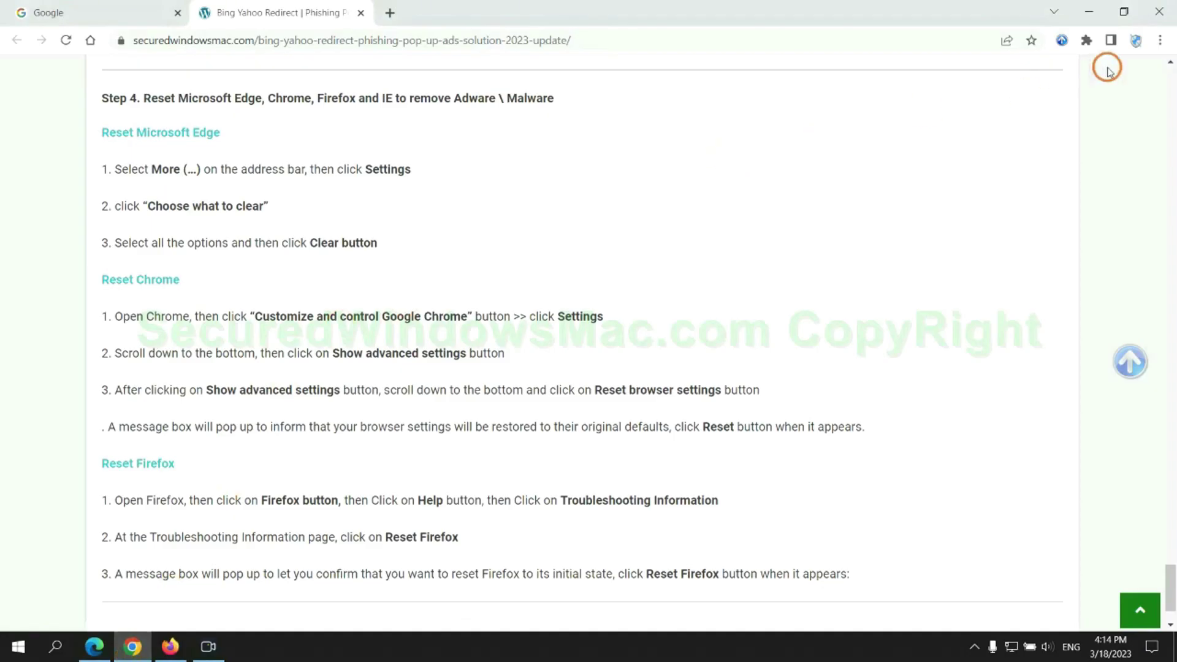
click(1158, 45)
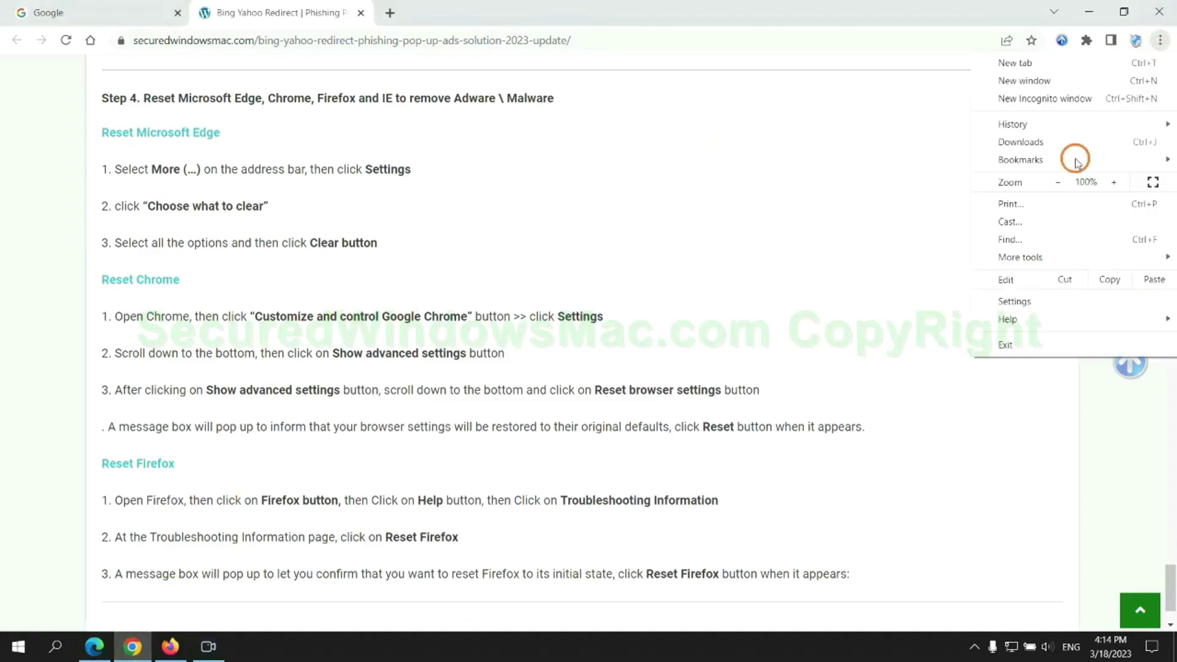
click(1020, 300)
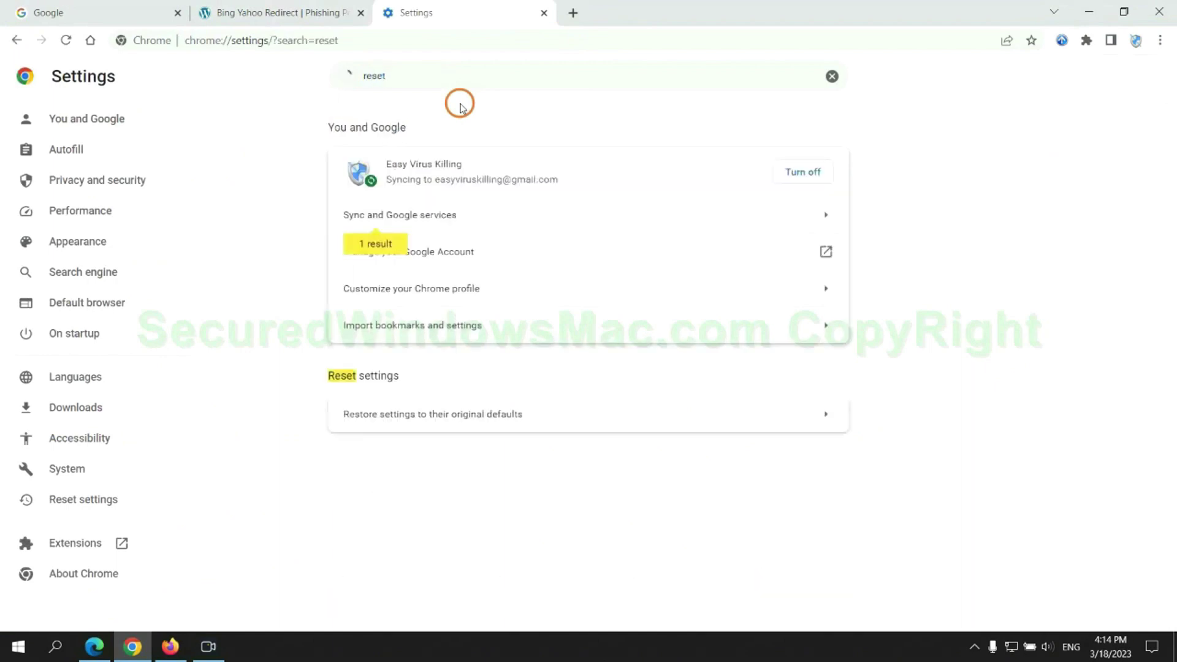
click(615, 406)
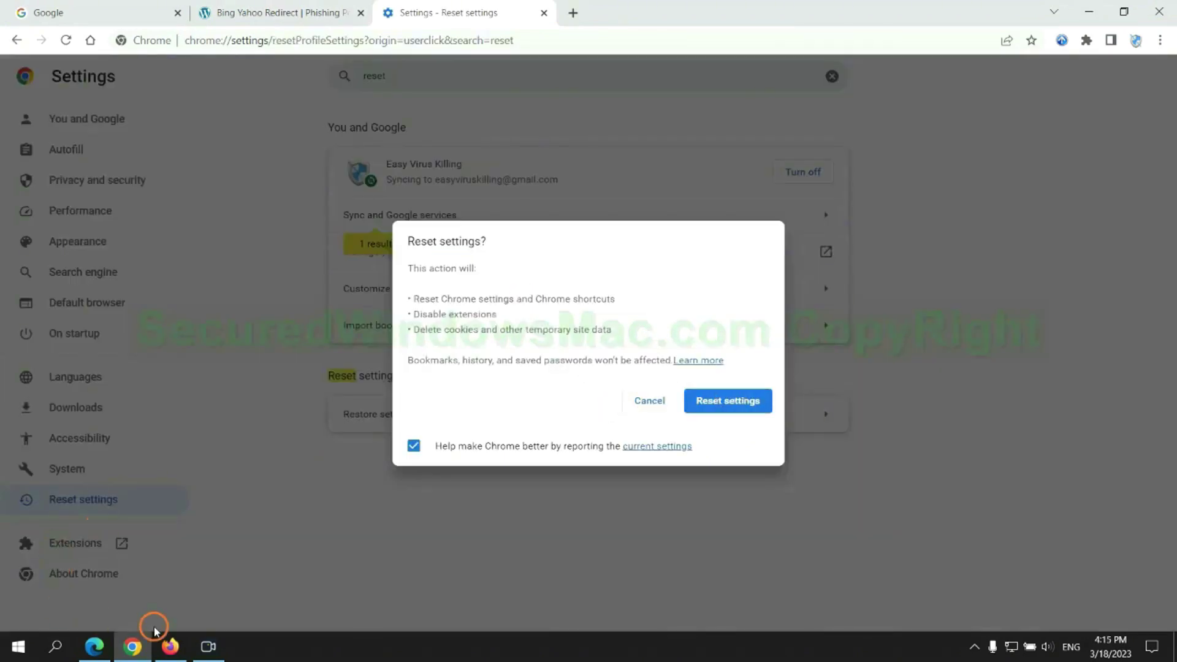
- Reach Firefox's Refresh Firefox confirmation via Troubleshooting Information, then select the guide's closing note in Chrome
click(166, 645)
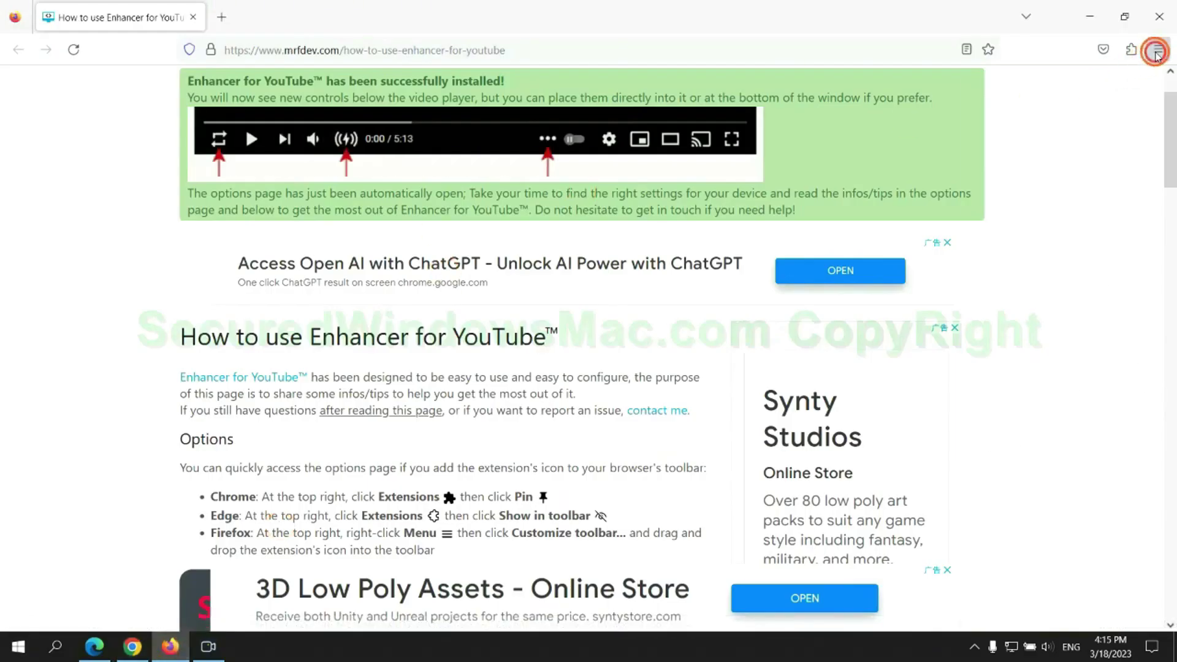
click(1157, 49)
click(999, 472)
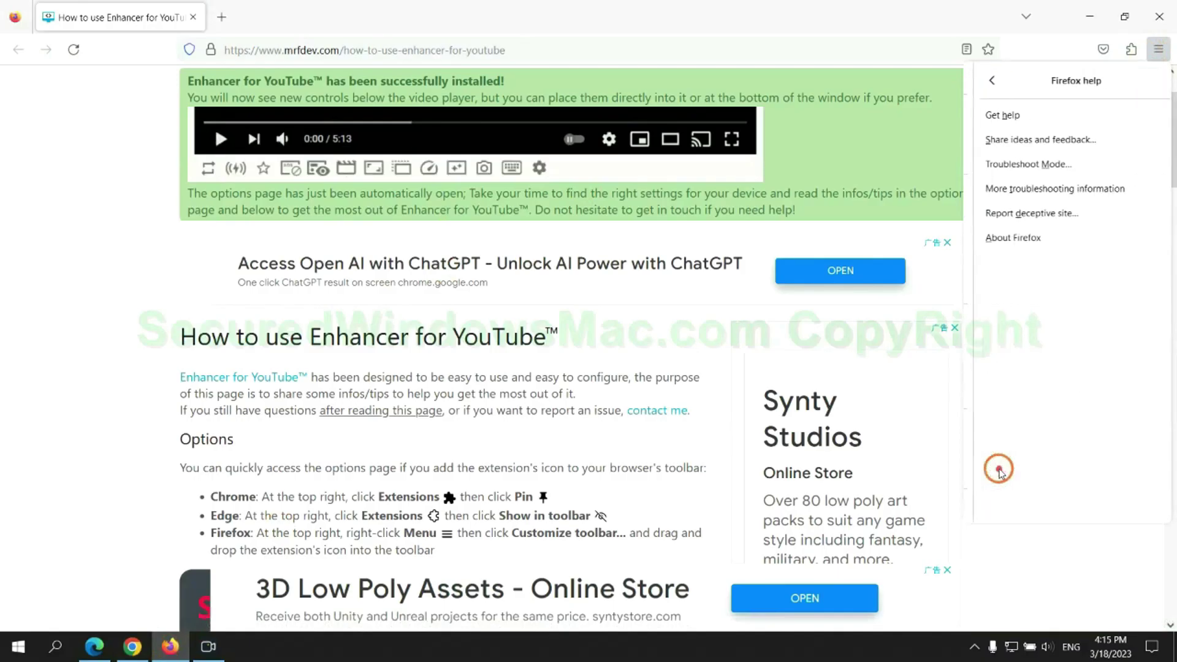
click(1050, 190)
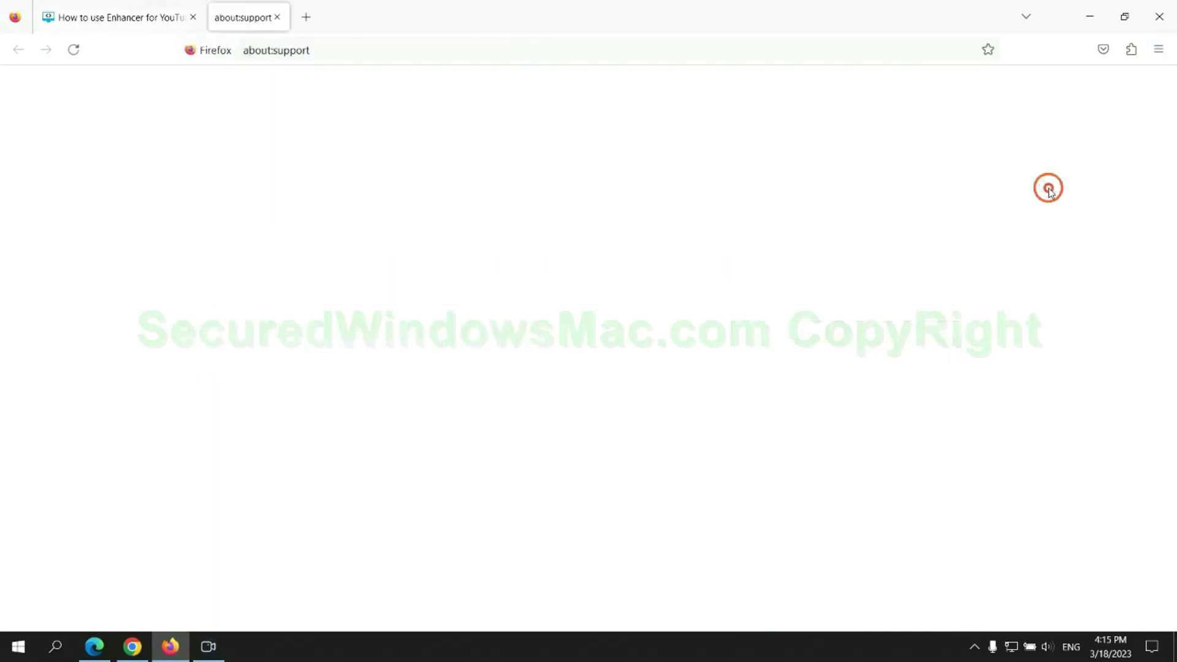
click(808, 178)
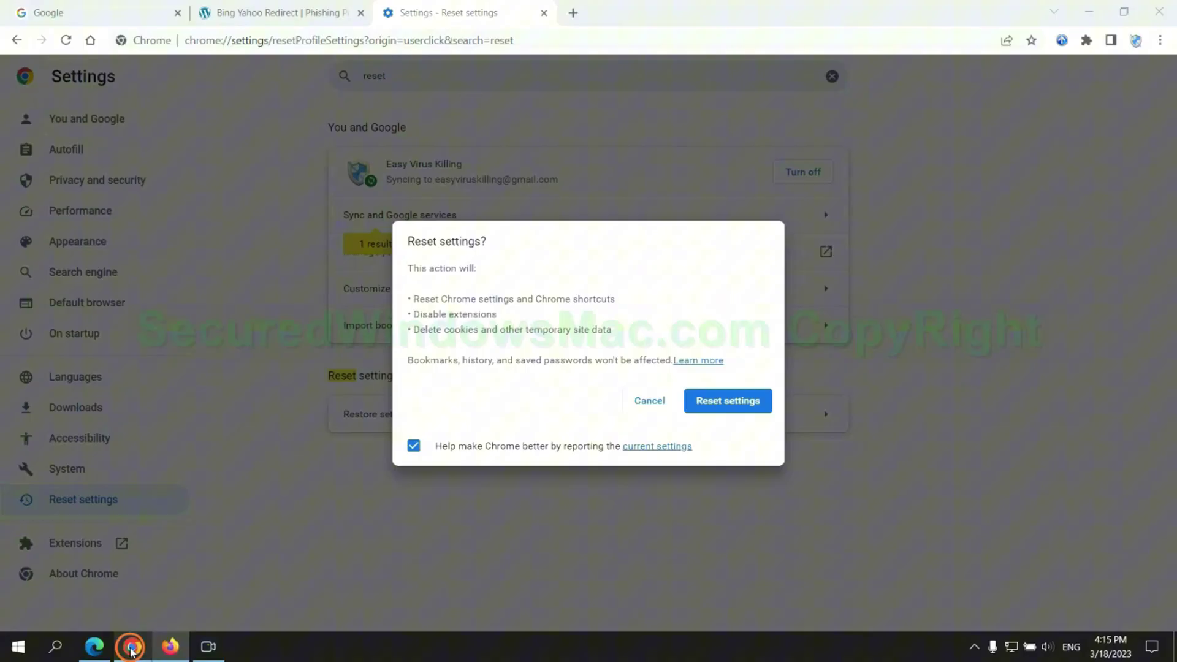
click(132, 646)
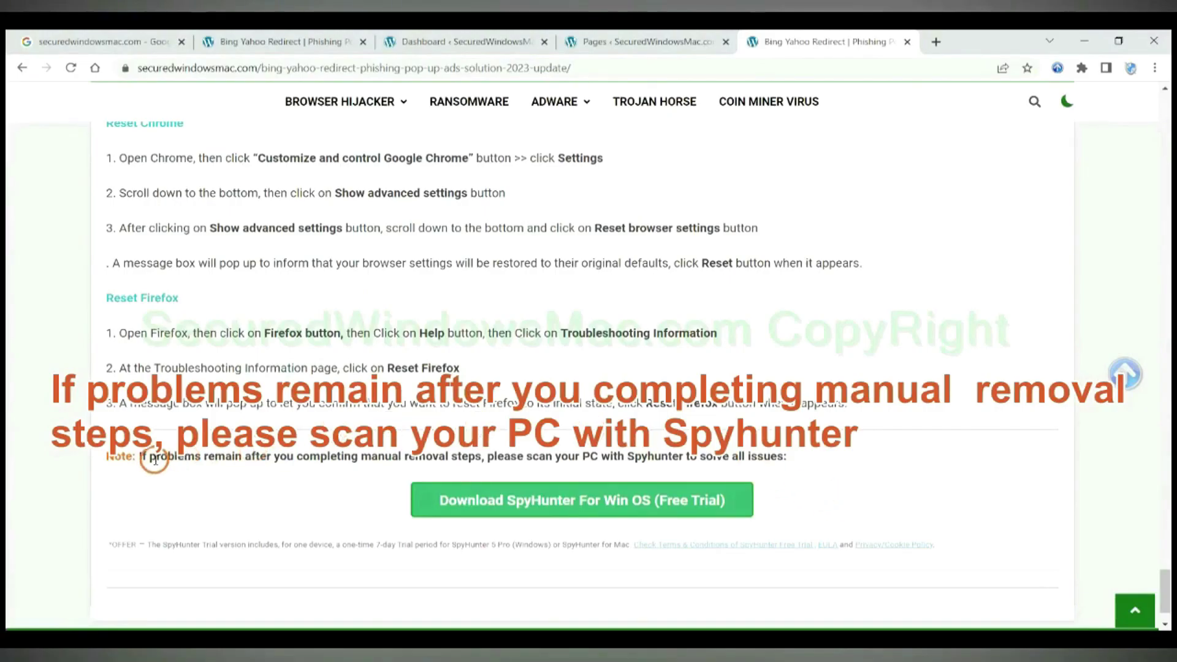
drag(141, 459, 252, 461)
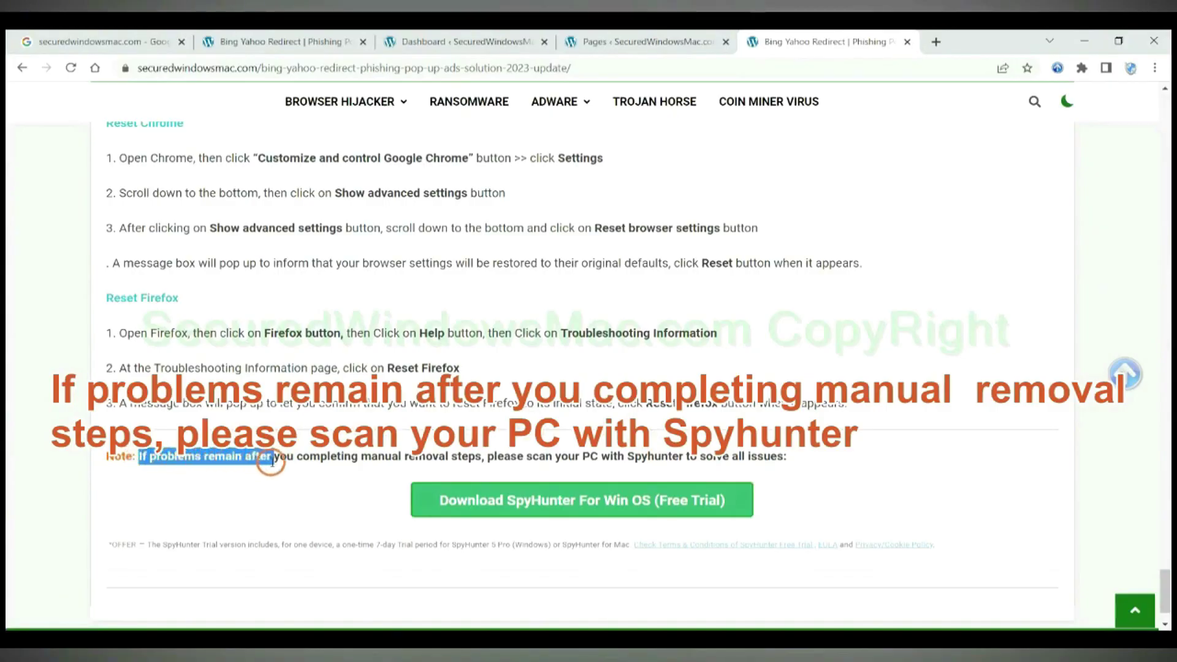